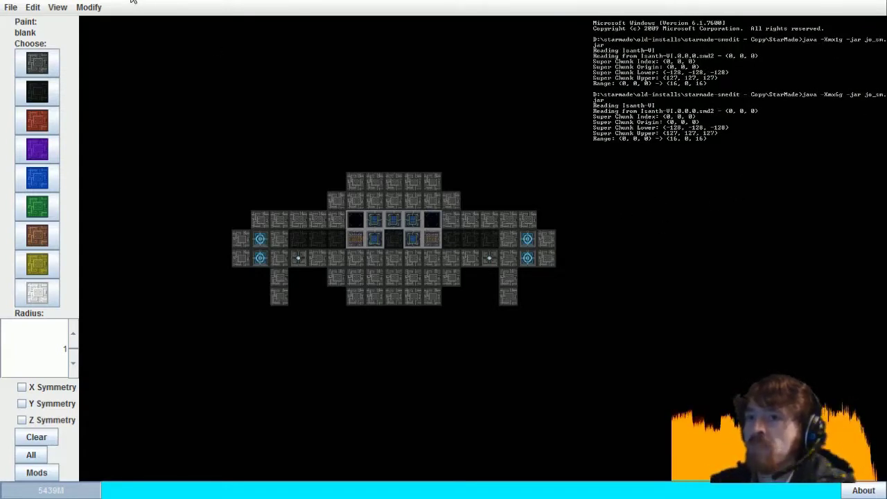
{"action": "left_click", "coordinate": [11, 8]}
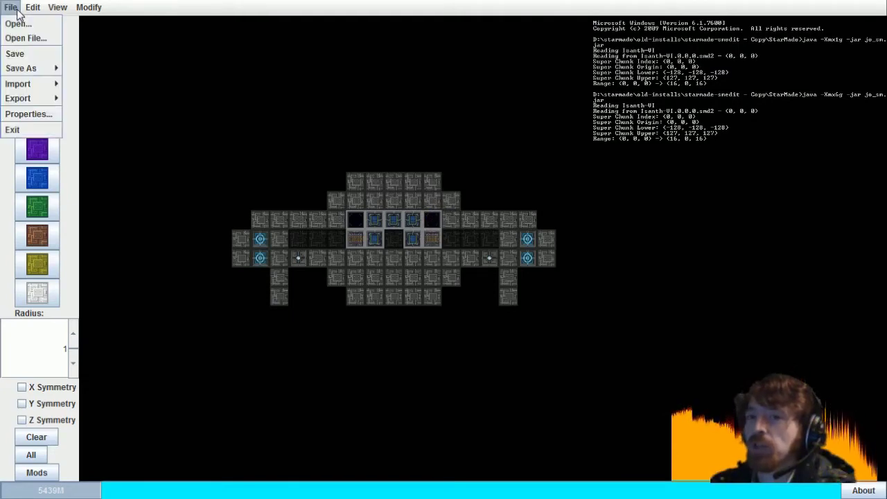
{"action": "mouse_move", "coordinate": [23, 89]}
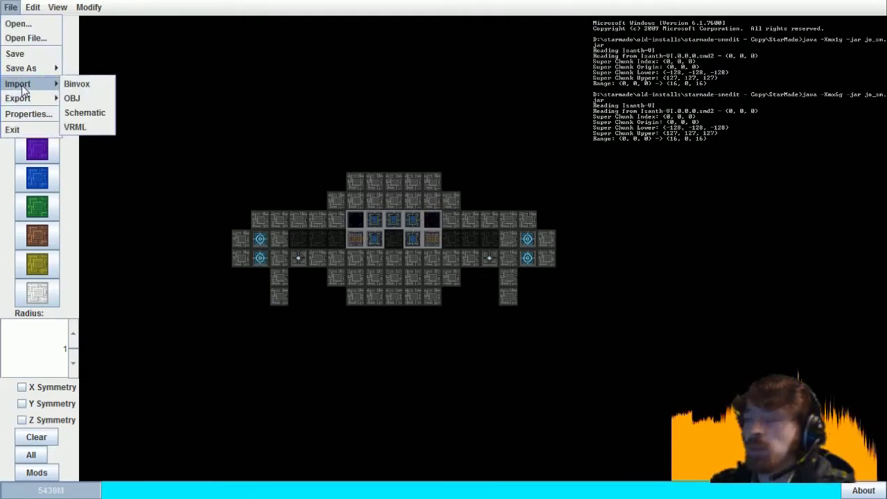
{"action": "left_click", "coordinate": [77, 101]}
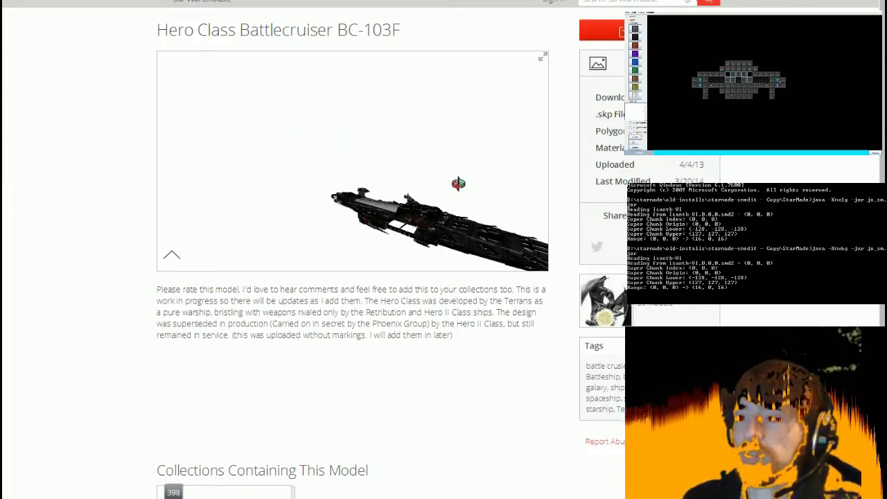
In the web browser, inspect the Hero Class Battlecruiser BC-103F 3D model from several angles and distances
{"action": "left_click_drag", "start_coordinate": [467, 188], "coordinate": [312, 125]}
{"action": "scroll", "coordinate": [310, 128], "scroll_direction": "down", "scroll_amount": 6}
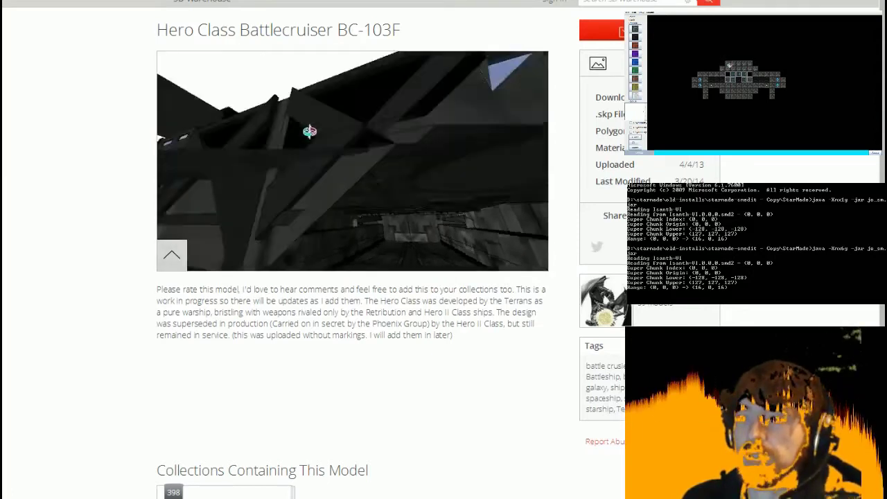
{"action": "left_click_drag", "start_coordinate": [310, 132], "coordinate": [143, 129]}
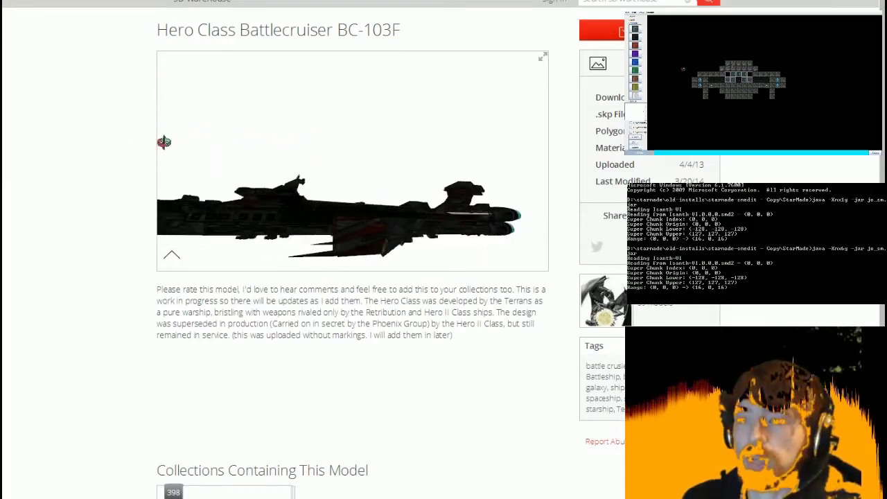
{"action": "left_click_drag", "start_coordinate": [420, 125], "coordinate": [383, 162]}
{"action": "scroll", "coordinate": [383, 162], "scroll_direction": "up", "scroll_amount": 5}
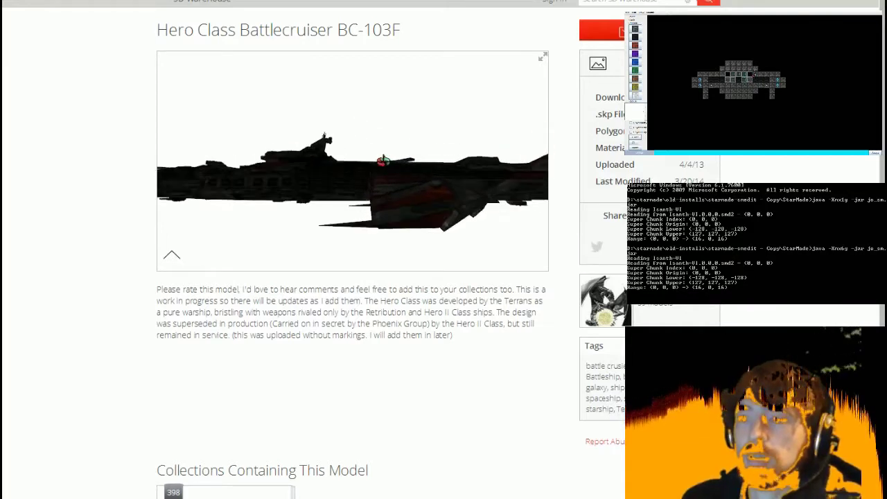
{"action": "scroll", "coordinate": [384, 162], "scroll_direction": "up", "scroll_amount": 3}
{"action": "left_click_drag", "start_coordinate": [383, 161], "coordinate": [410, 196]}
{"action": "scroll", "coordinate": [409, 197], "scroll_direction": "down", "scroll_amount": 5}
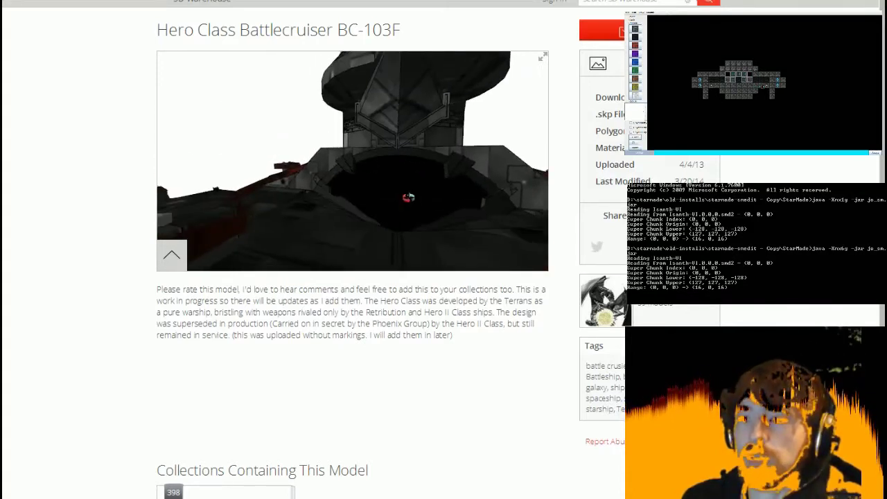
{"action": "scroll", "coordinate": [409, 197], "scroll_direction": "down", "scroll_amount": 5}
{"action": "left_click_drag", "start_coordinate": [420, 218], "coordinate": [399, 209]}
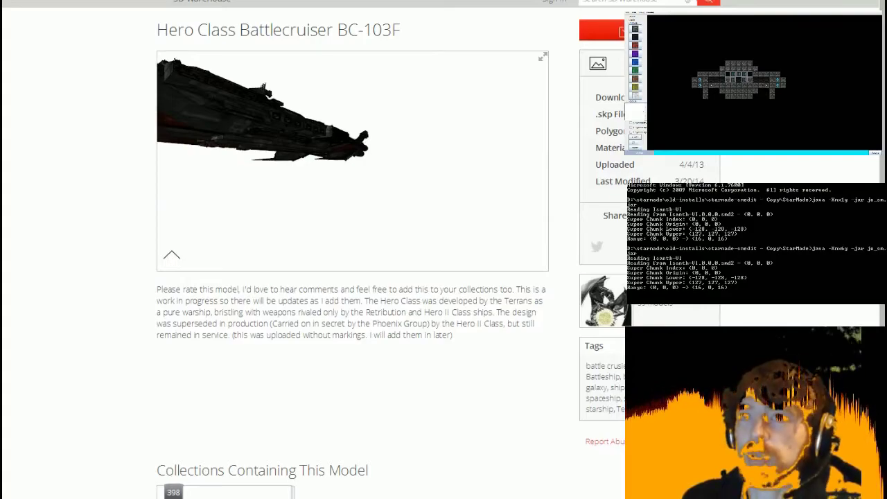
Read the SMEdit wiki page's out-of-memory advice and highlight the -d64 modifier in the Java launch command
{"action": "key", "text": "ctrl+Tab"}
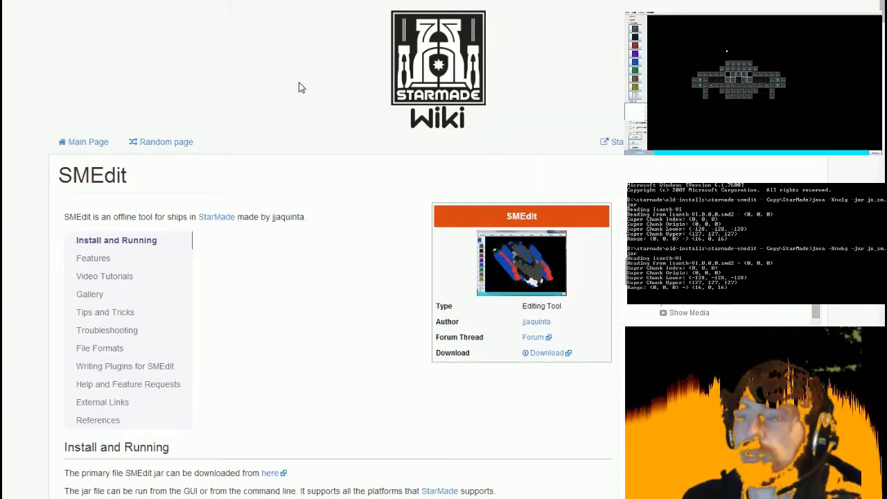
{"action": "scroll", "coordinate": [368, 192], "scroll_direction": "down", "scroll_amount": 12}
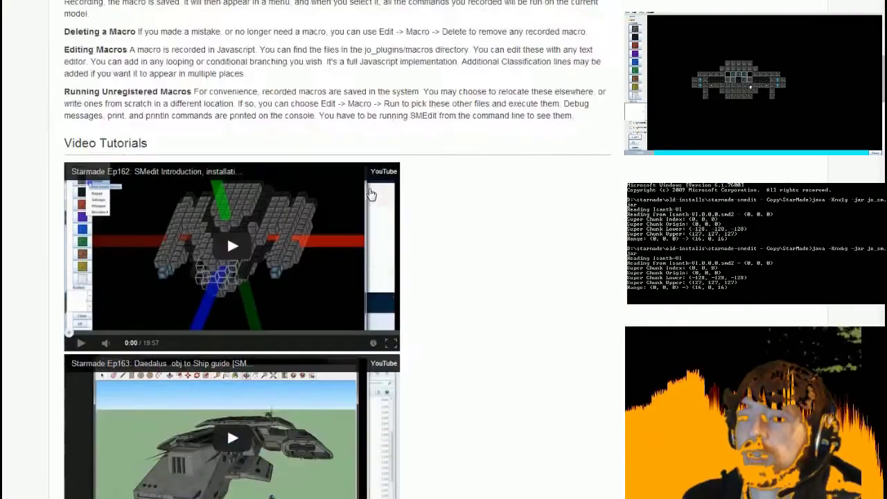
{"action": "scroll", "coordinate": [370, 195], "scroll_direction": "down", "scroll_amount": 15}
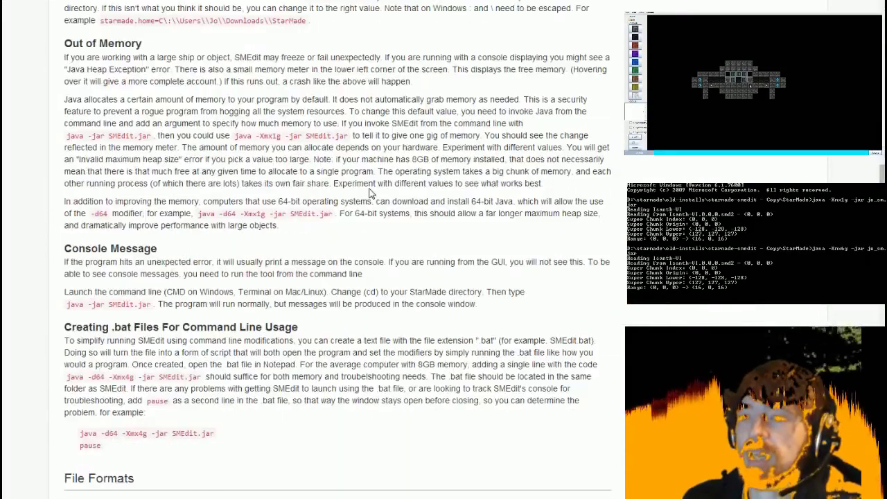
{"action": "scroll", "coordinate": [370, 194], "scroll_direction": "down", "scroll_amount": 3}
{"action": "left_click_drag", "start_coordinate": [334, 94], "coordinate": [235, 94]}
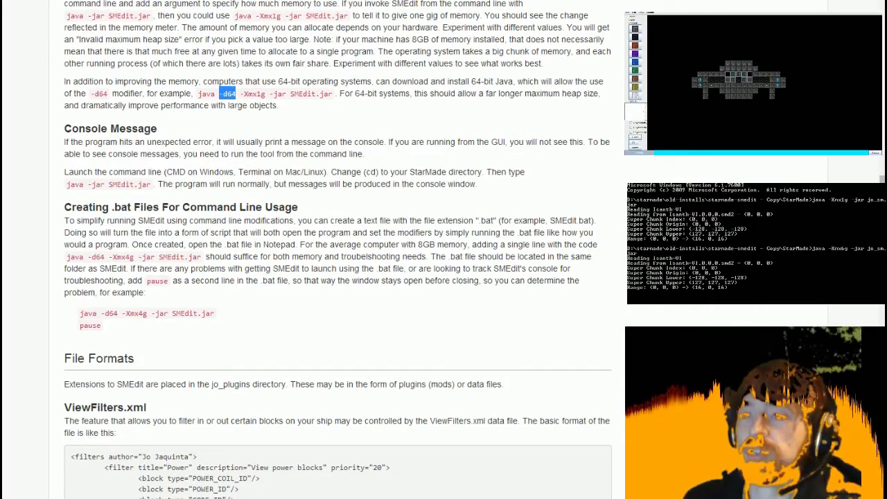
{"action": "left_click", "coordinate": [314, 102]}
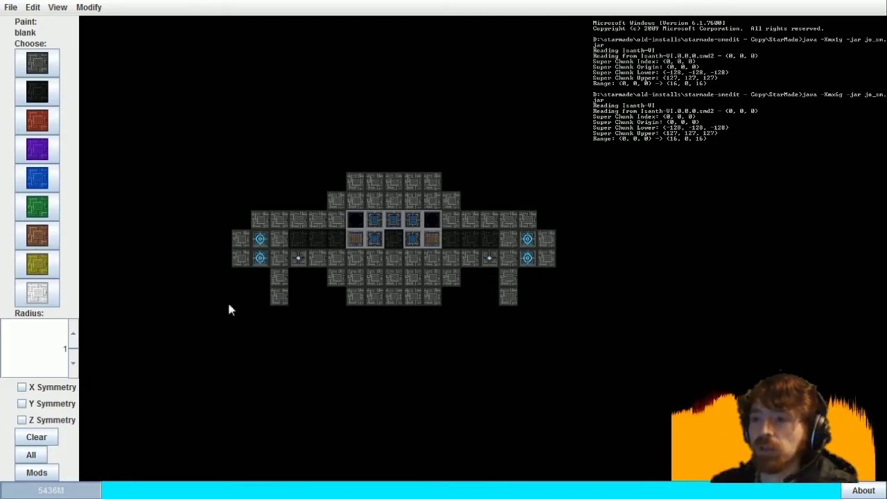
Switch back to SMEdit and import the battlecruiser from its OBJ file
{"action": "left_click", "coordinate": [10, 8]}
{"action": "mouse_move", "coordinate": [25, 99]}
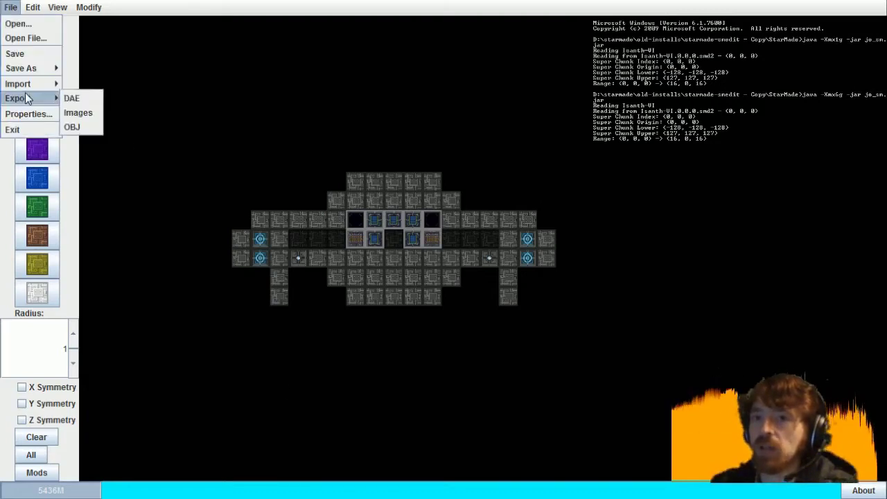
{"action": "mouse_move", "coordinate": [20, 84]}
{"action": "left_click", "coordinate": [74, 98]}
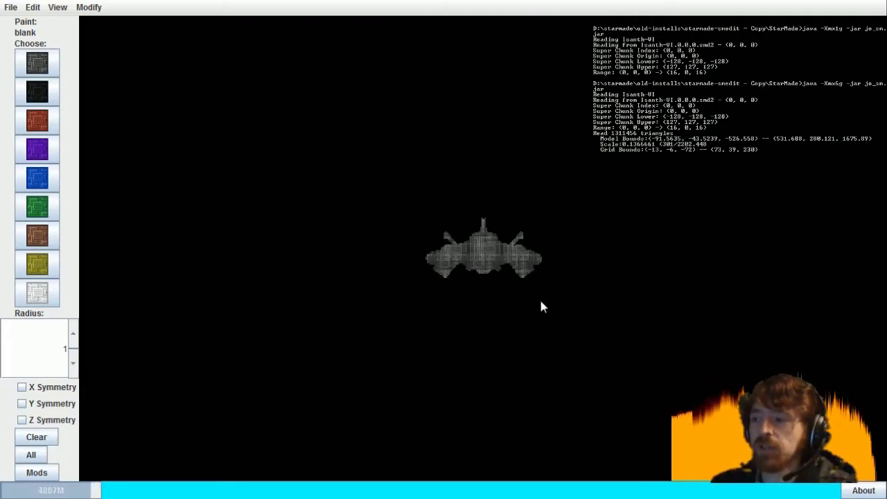
Examine the imported hull's shape and symmetry at close range and as a whole
{"action": "scroll", "coordinate": [542, 305], "scroll_direction": "up", "scroll_amount": 5}
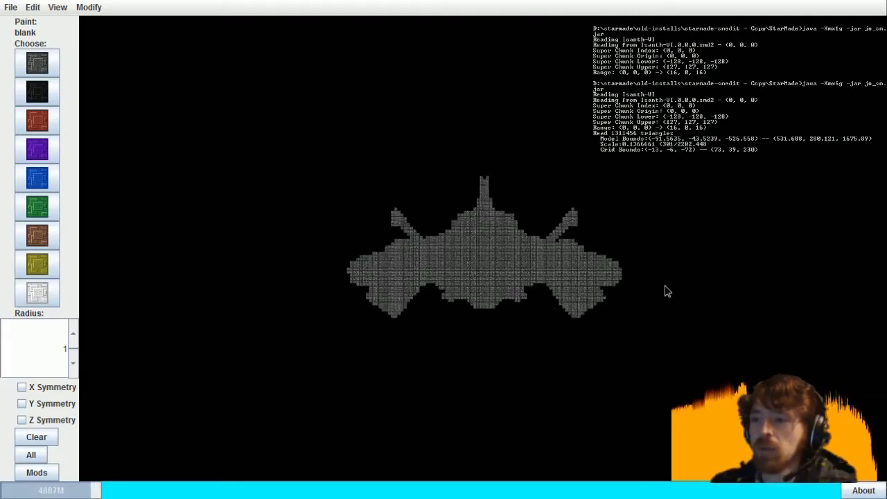
{"action": "left_click_drag", "start_coordinate": [635, 302], "coordinate": [568, 305]}
{"action": "scroll", "coordinate": [489, 299], "scroll_direction": "up", "scroll_amount": 5}
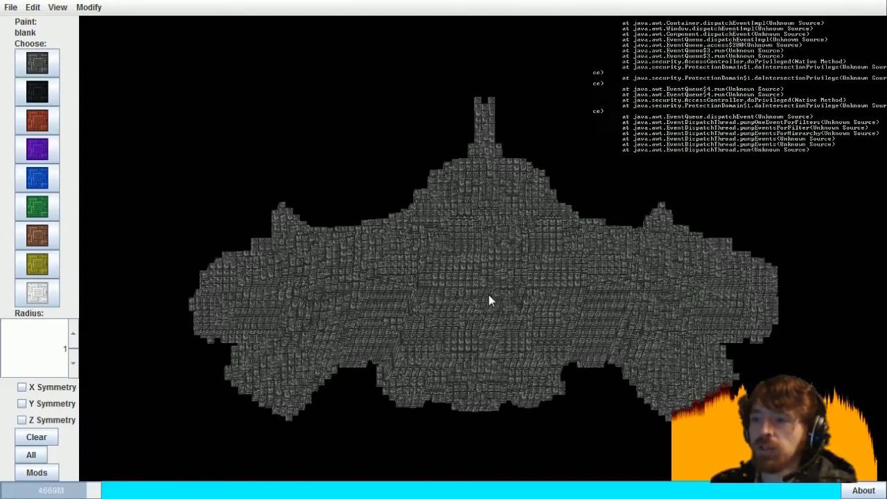
{"action": "scroll", "coordinate": [488, 299], "scroll_direction": "up", "scroll_amount": 6}
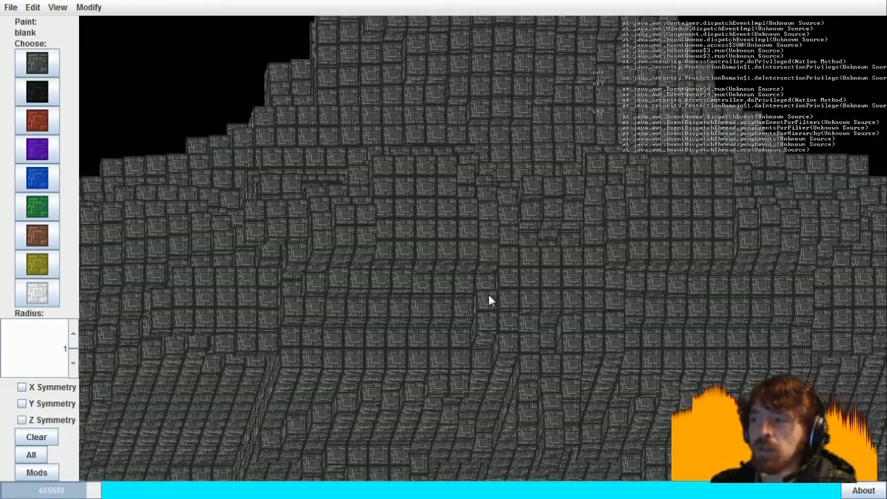
{"action": "left_click_drag", "start_coordinate": [558, 276], "coordinate": [559, 279]}
{"action": "scroll", "coordinate": [559, 280], "scroll_direction": "down", "scroll_amount": 3}
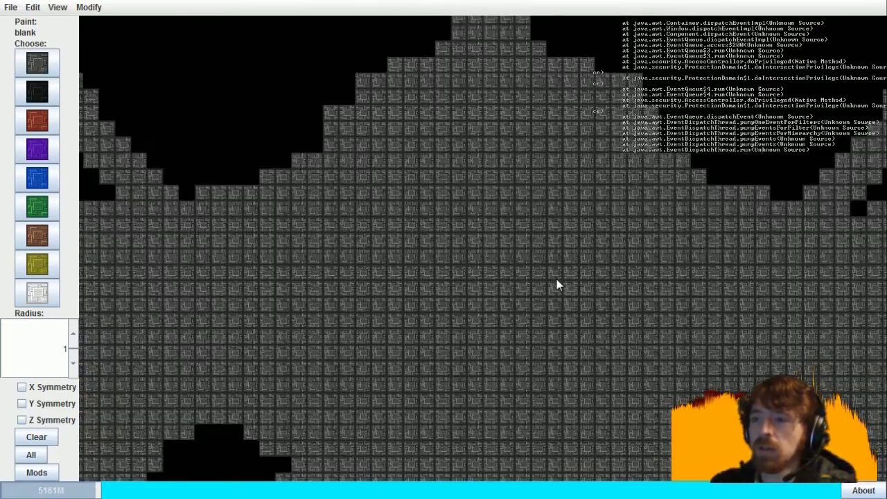
{"action": "scroll", "coordinate": [558, 284], "scroll_direction": "down", "scroll_amount": 3}
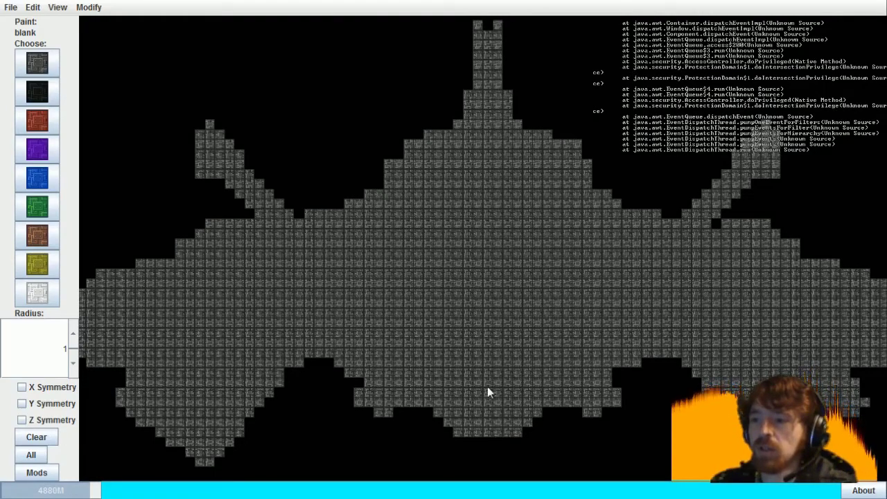
{"action": "scroll", "coordinate": [509, 249], "scroll_direction": "down", "scroll_amount": 2}
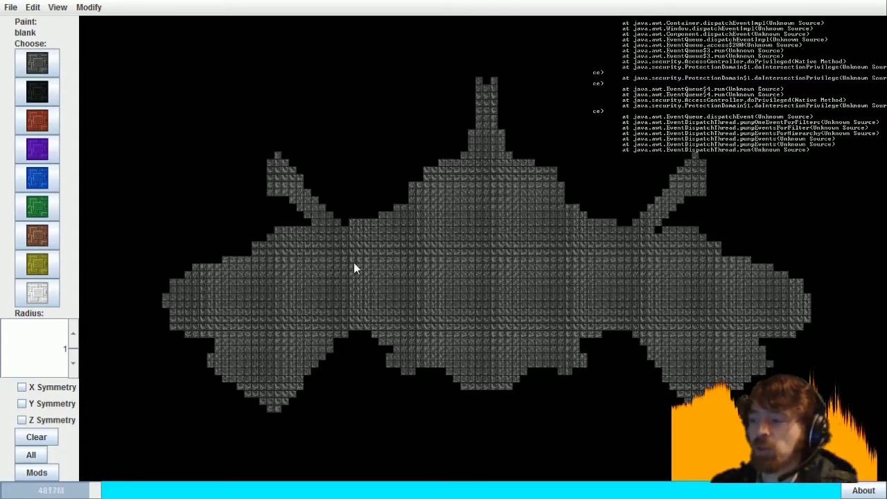
Select the ship's left half, from its outer edge to the centre line, and copy it
{"action": "left_click", "coordinate": [34, 7]}
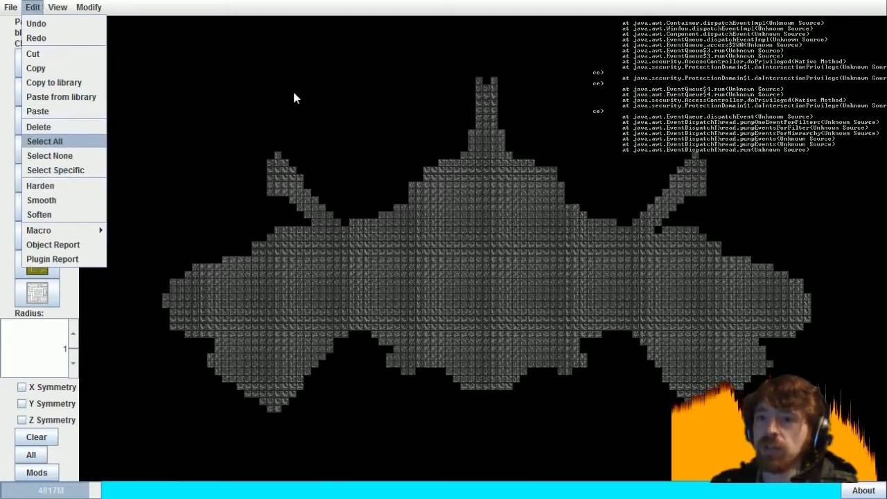
{"action": "key", "text": "Return"}
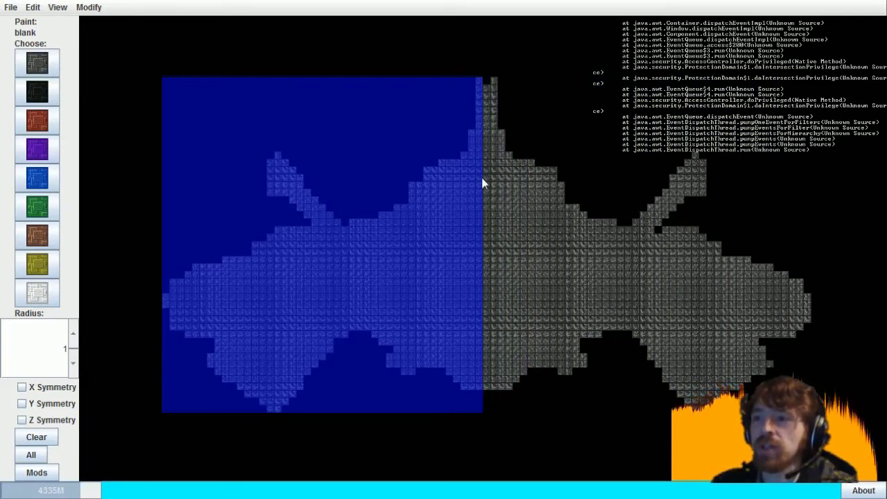
{"action": "left_click", "coordinate": [33, 7]}
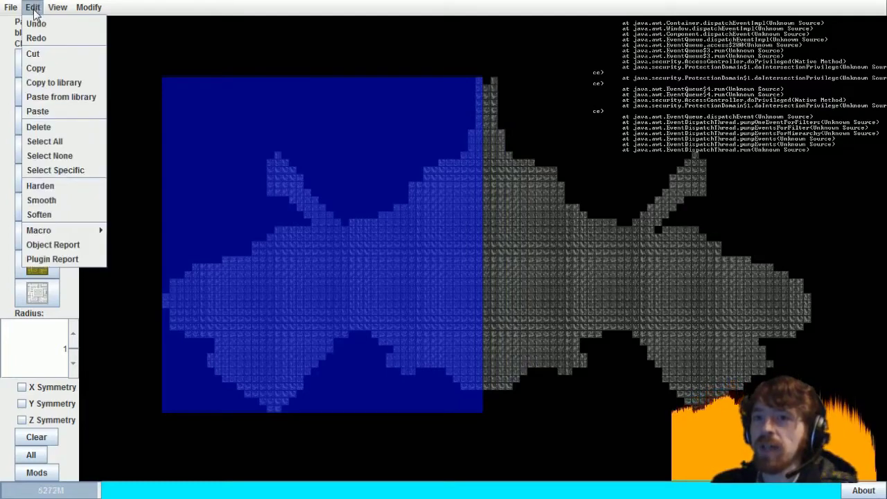
{"action": "left_click", "coordinate": [40, 72]}
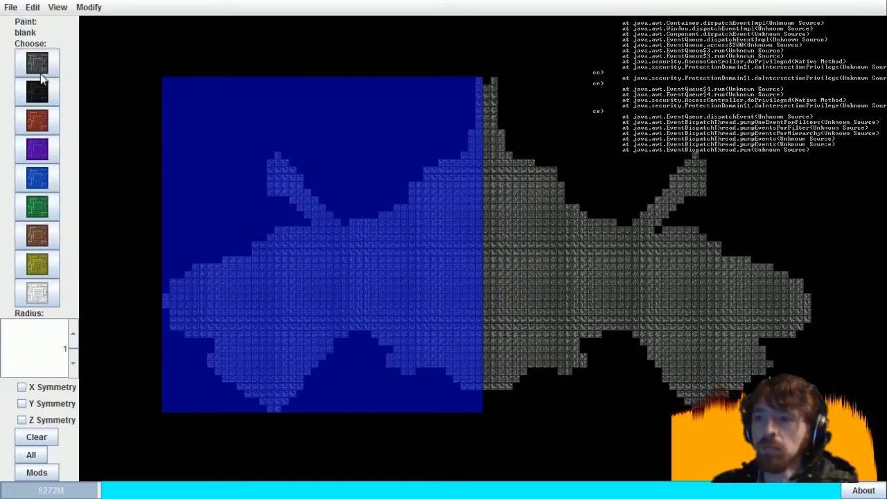
Shift the selection box across to the ship's right half and delete the blocks inside it
{"action": "key", "text": "Right"}
{"action": "key", "text": "Right"}
{"action": "key", "text": "Right"}
{"action": "key", "text": "Right"}
{"action": "key", "text": "Right"}
{"action": "key", "text": "Right"}
{"action": "key", "text": "Right"}
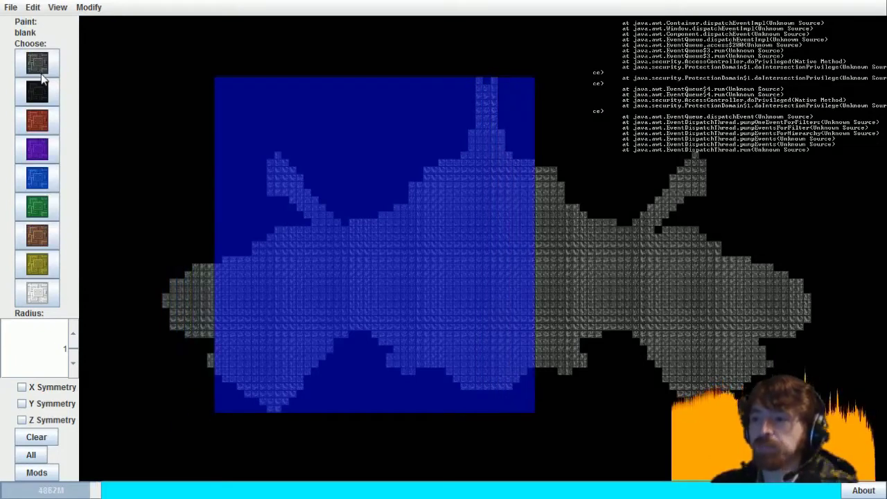
{"action": "key", "text": "Right"}
{"action": "key", "text": "Right"}
{"action": "key", "text": "Right"}
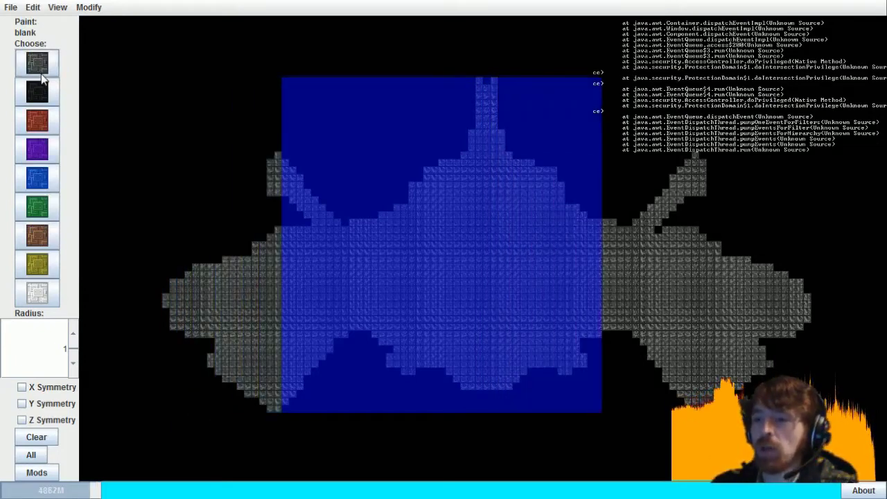
{"action": "key", "text": "Right"}
{"action": "key", "text": "Right"}
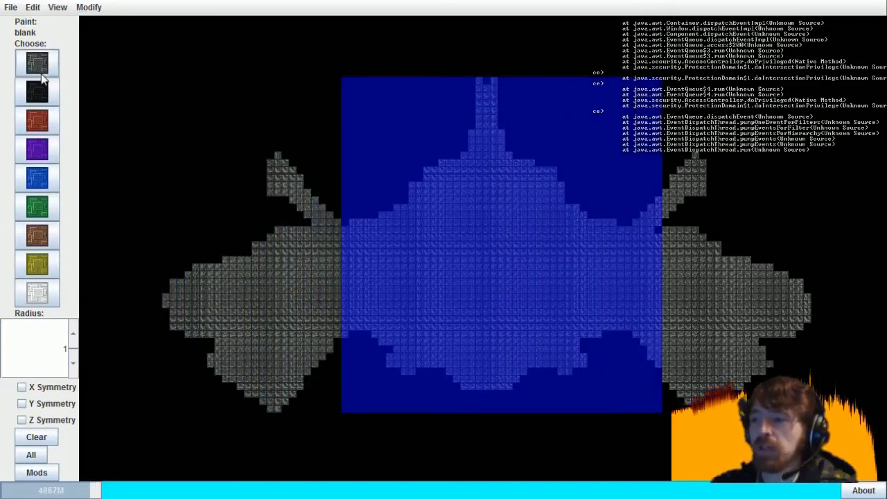
{"action": "key", "text": "Right"}
{"action": "key", "text": "Right"}
{"action": "key", "text": "Right"}
{"action": "key", "text": "Right"}
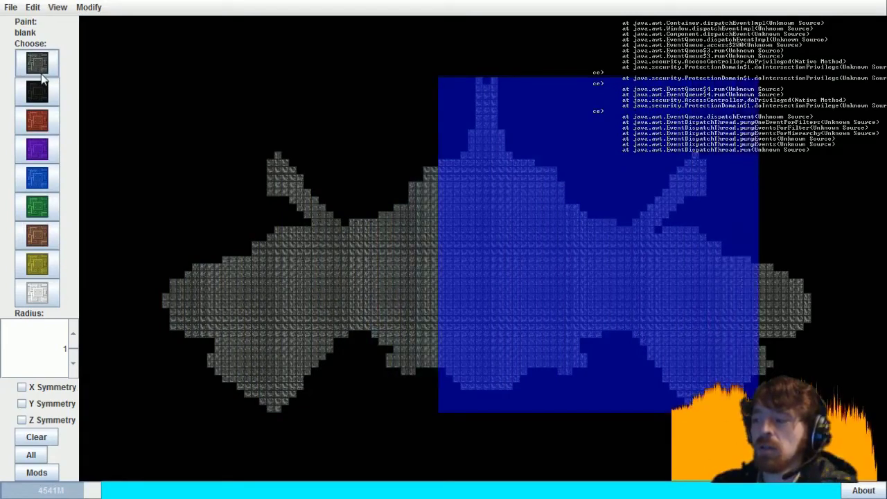
{"action": "key", "text": "Right"}
{"action": "key", "text": "Right"}
{"action": "key", "text": "Right"}
{"action": "key", "text": "Right"}
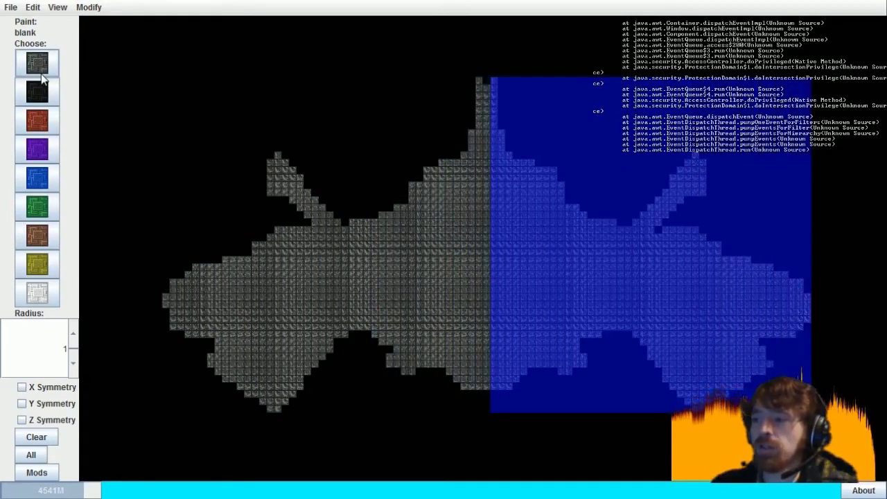
{"action": "left_click", "coordinate": [34, 8]}
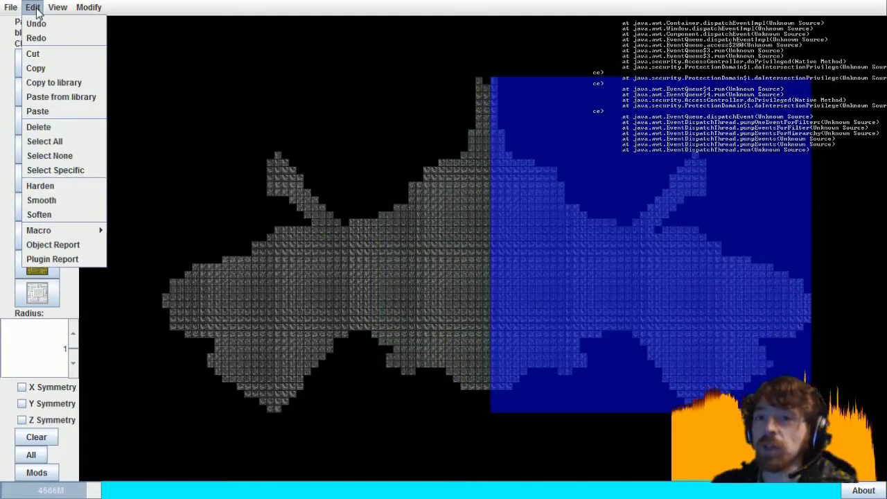
{"action": "left_click", "coordinate": [43, 129]}
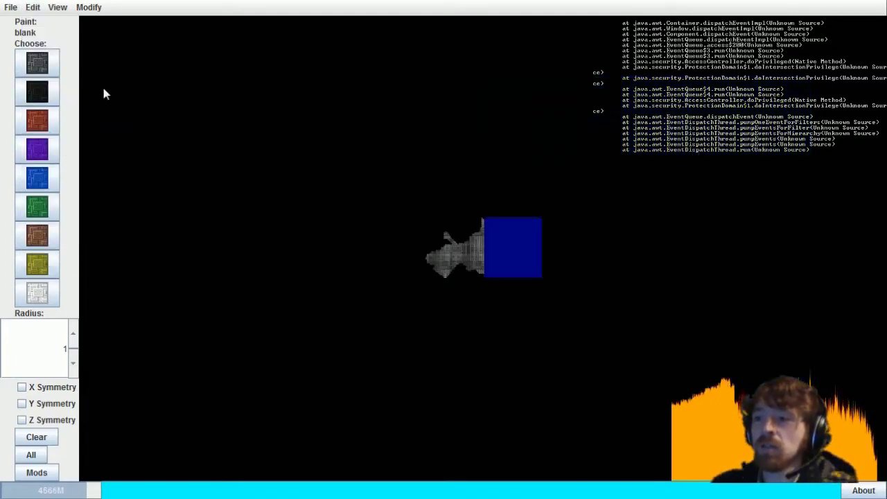
Paste the copied half-hull into the selected empty space on the ship's other side and check its placement
{"action": "scroll", "coordinate": [359, 164], "scroll_direction": "up", "scroll_amount": 5}
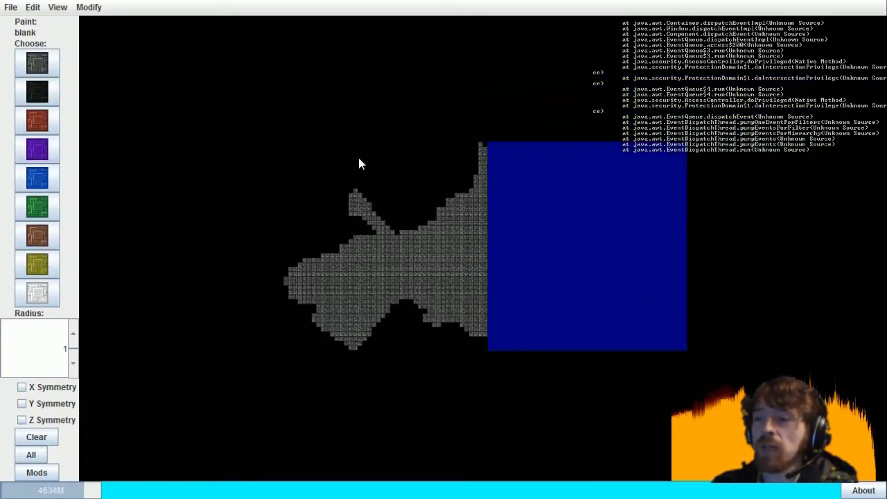
{"action": "scroll", "coordinate": [359, 163], "scroll_direction": "up", "scroll_amount": 3}
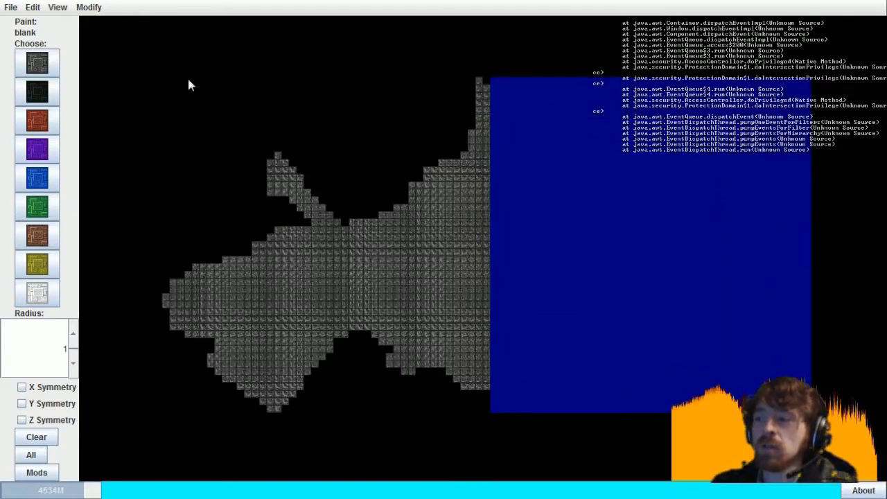
{"action": "left_click", "coordinate": [35, 8]}
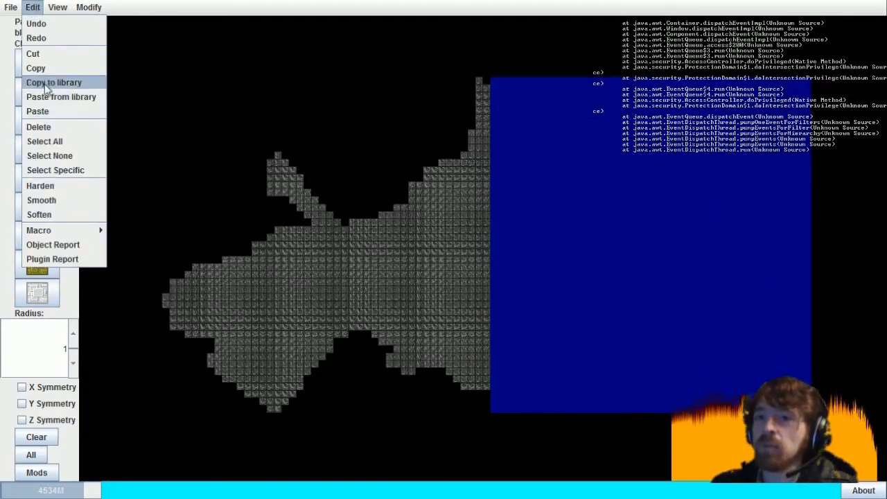
{"action": "scroll", "coordinate": [251, 69], "scroll_direction": "down", "scroll_amount": 8}
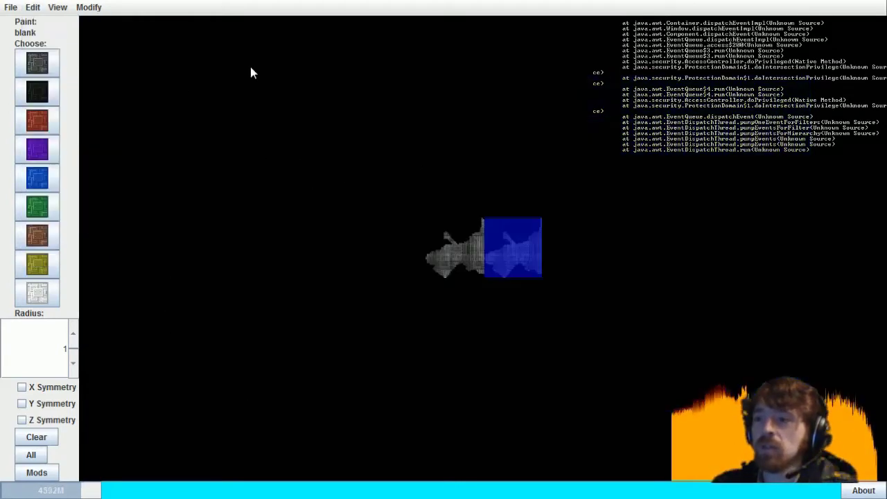
{"action": "scroll", "coordinate": [432, 187], "scroll_direction": "up", "scroll_amount": 8}
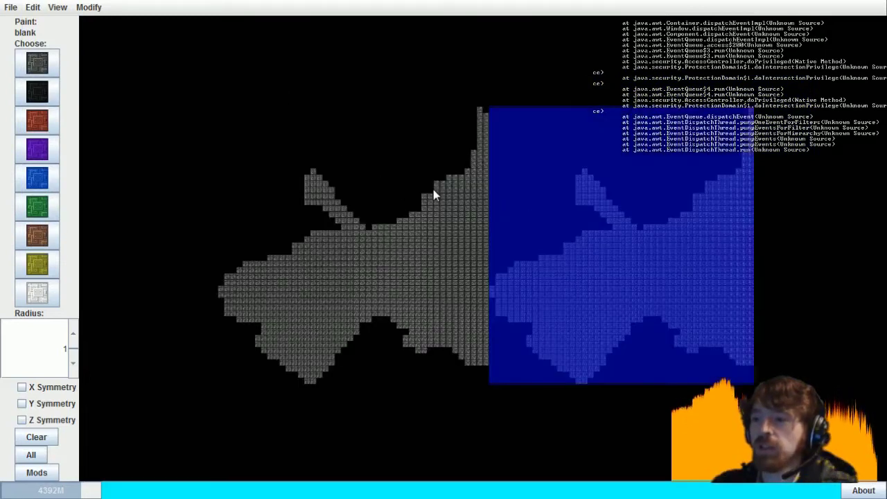
{"action": "scroll", "coordinate": [433, 195], "scroll_direction": "up", "scroll_amount": 1}
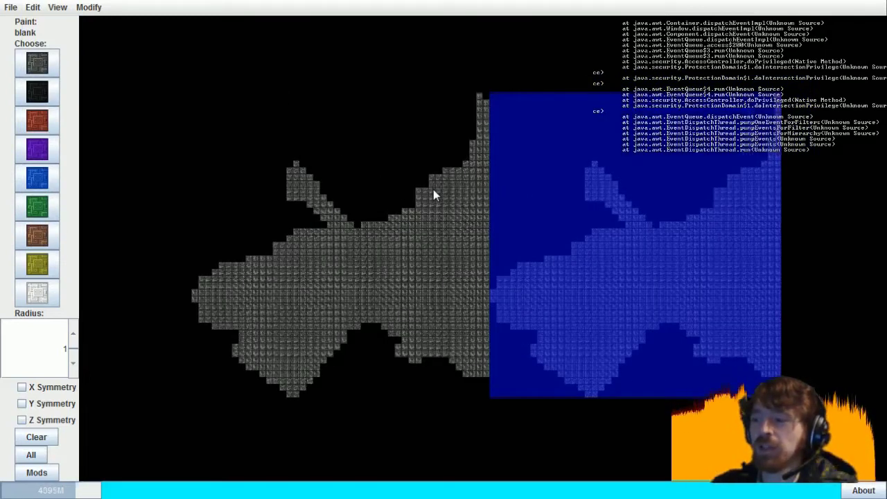
Reflect the pasted half inside the selection box so it mirrors the original half, and inspect the joined hull
{"action": "left_click", "coordinate": [84, 8]}
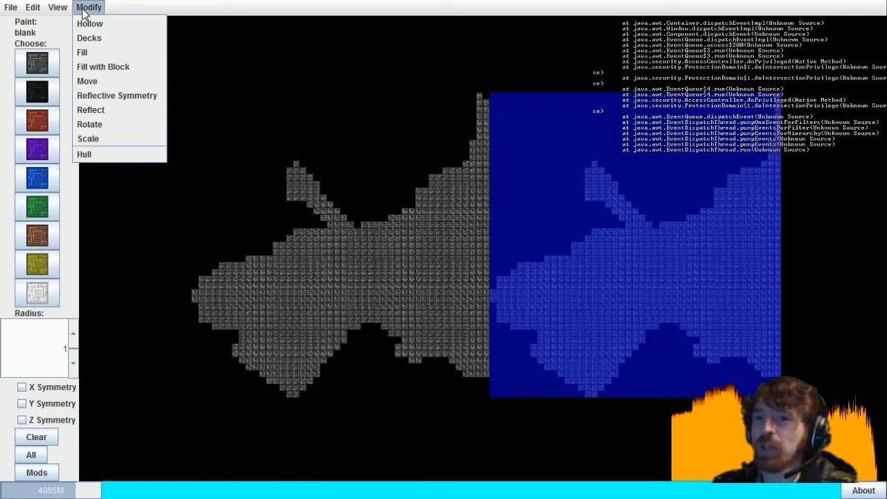
{"action": "left_click", "coordinate": [89, 109]}
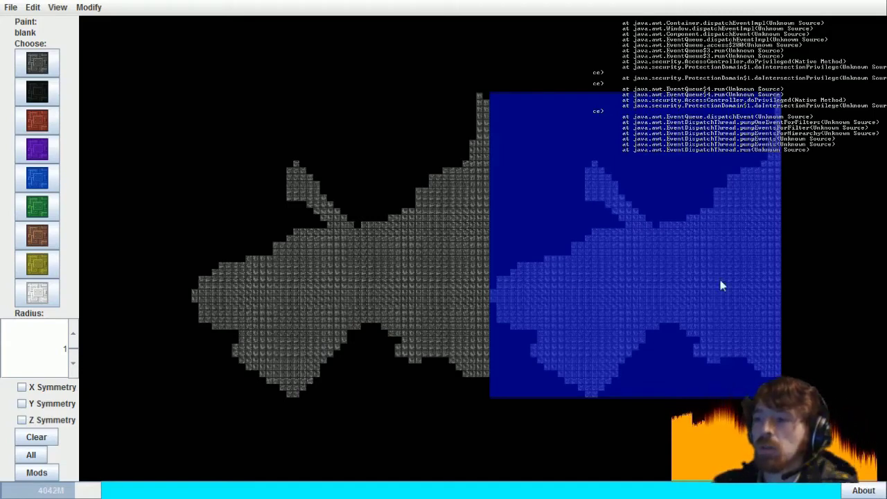
{"action": "scroll", "coordinate": [726, 281], "scroll_direction": "down", "scroll_amount": 5}
{"action": "scroll", "coordinate": [556, 296], "scroll_direction": "up", "scroll_amount": 4}
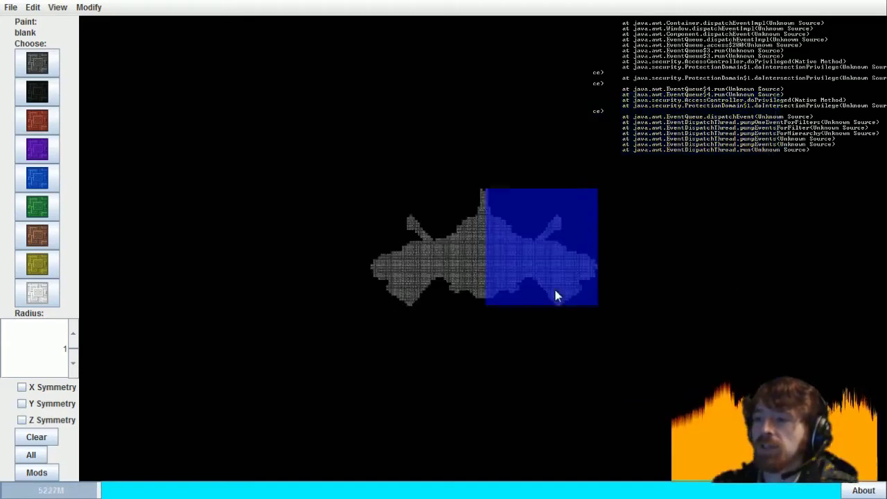
{"action": "scroll", "coordinate": [556, 296], "scroll_direction": "up", "scroll_amount": 2}
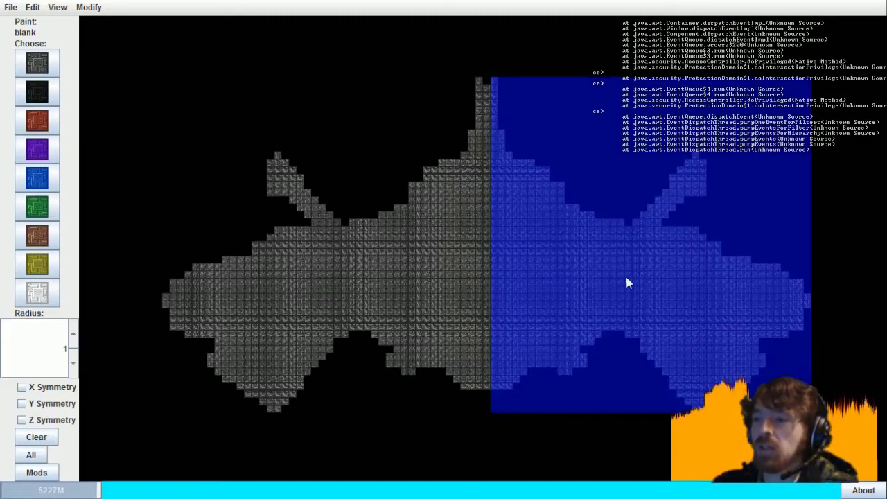
{"action": "mouse_move", "coordinate": [626, 277]}
{"action": "left_mouse_down"}
{"action": "mouse_move", "coordinate": [604, 282]}
{"action": "mouse_move", "coordinate": [612, 284]}
{"action": "left_mouse_up"}
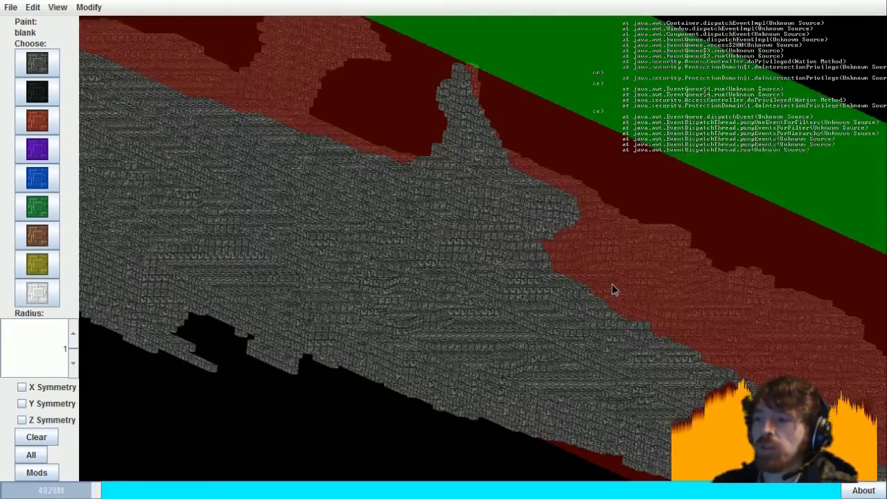
Hollow the ship with the Hollow modification
{"action": "left_click", "coordinate": [89, 7]}
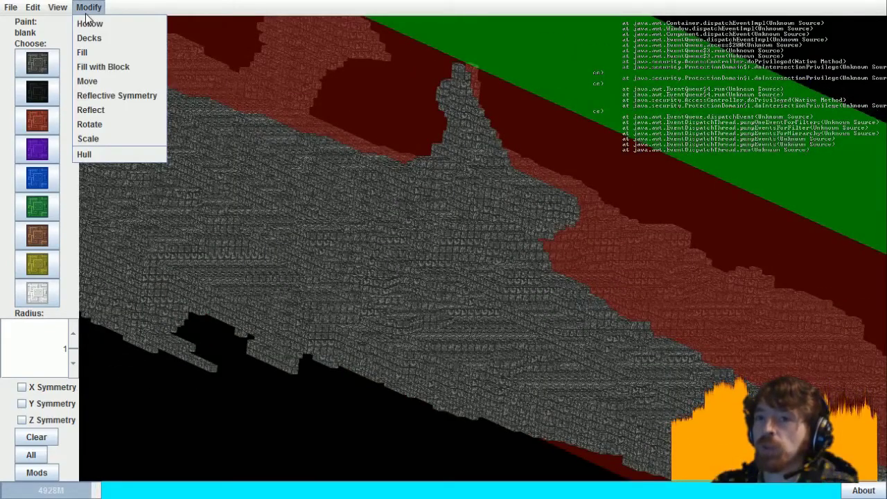
{"action": "left_click", "coordinate": [88, 24]}
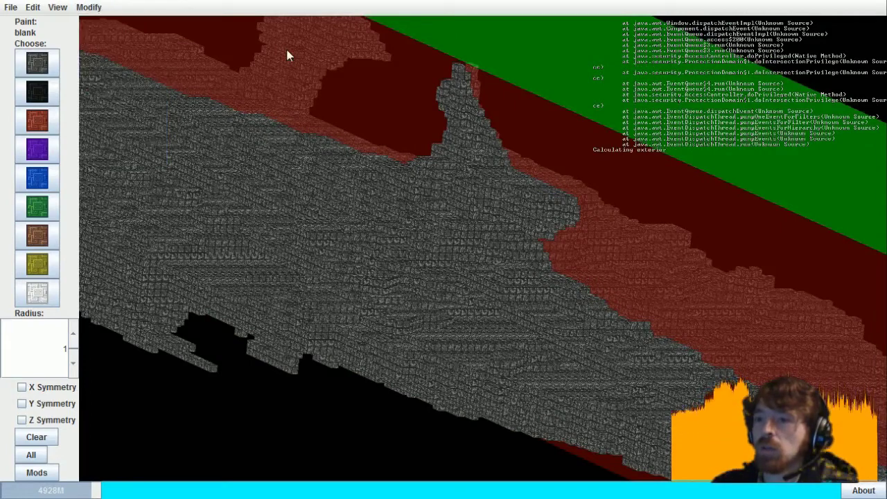
{"action": "scroll", "coordinate": [284, 53], "scroll_direction": "down", "scroll_amount": 5}
{"action": "left_click", "coordinate": [33, 7]}
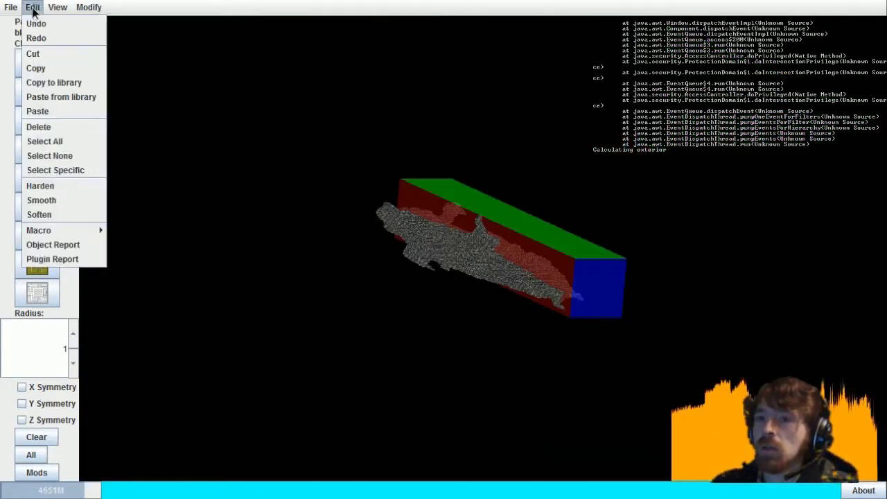
{"action": "left_click", "coordinate": [194, 163]}
Paint all blocks of the selected mirrored half with black hull
{"action": "left_click", "coordinate": [39, 101]}
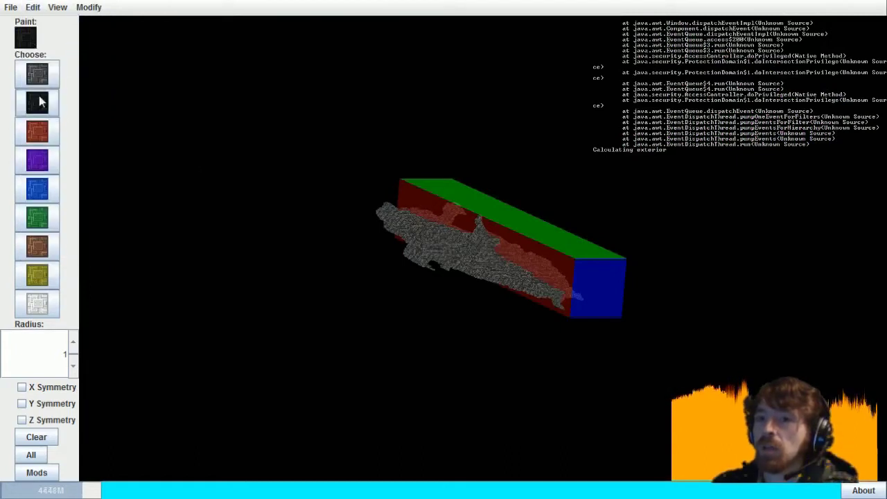
{"action": "left_click", "coordinate": [31, 455]}
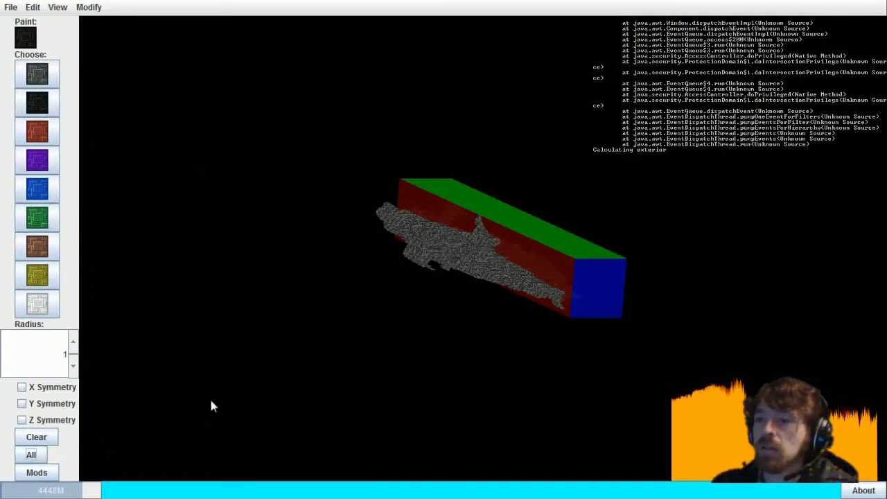
{"action": "mouse_move", "coordinate": [388, 350]}
{"action": "left_mouse_down"}
{"action": "mouse_move", "coordinate": [399, 349]}
{"action": "mouse_move", "coordinate": [394, 354]}
{"action": "left_mouse_up"}
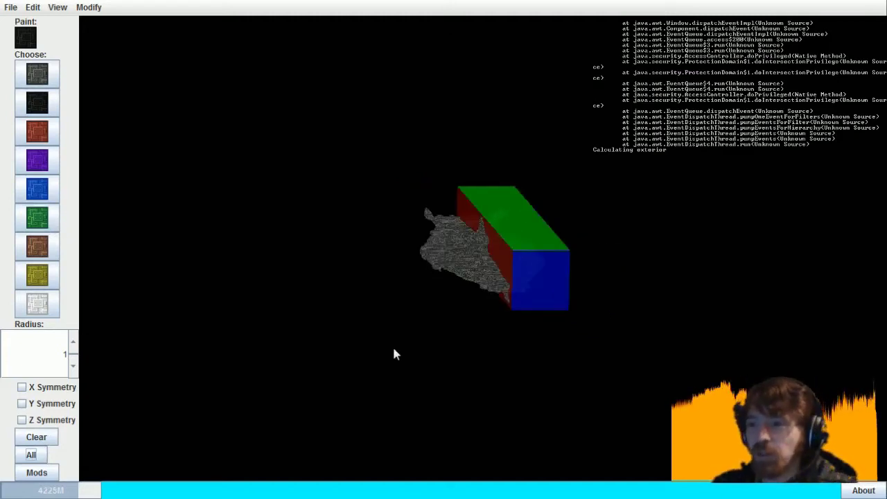
Shift the selection box onto the original half of the ship and paint all its blocks with purple hull
{"action": "key", "text": "Left"}
{"action": "key", "text": "Left"}
{"action": "key", "text": "Left"}
{"action": "key", "text": "Left"}
{"action": "key", "text": "Left"}
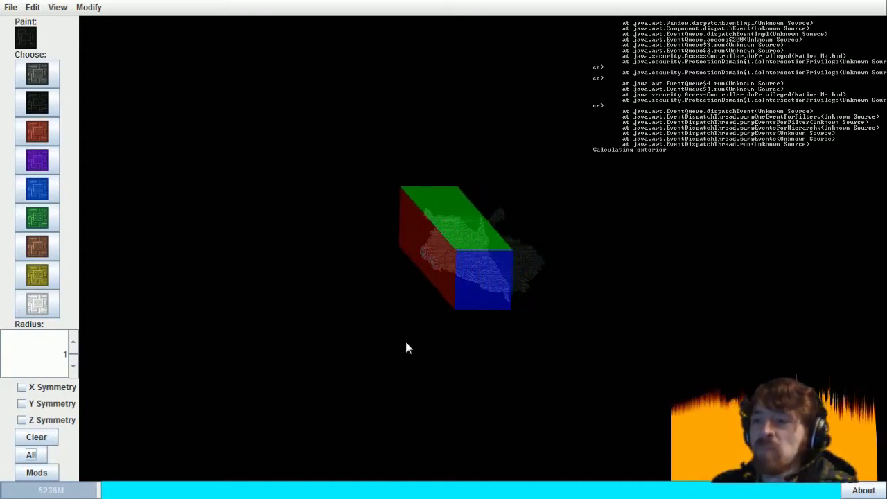
{"action": "left_click", "coordinate": [40, 162]}
{"action": "left_click", "coordinate": [33, 457]}
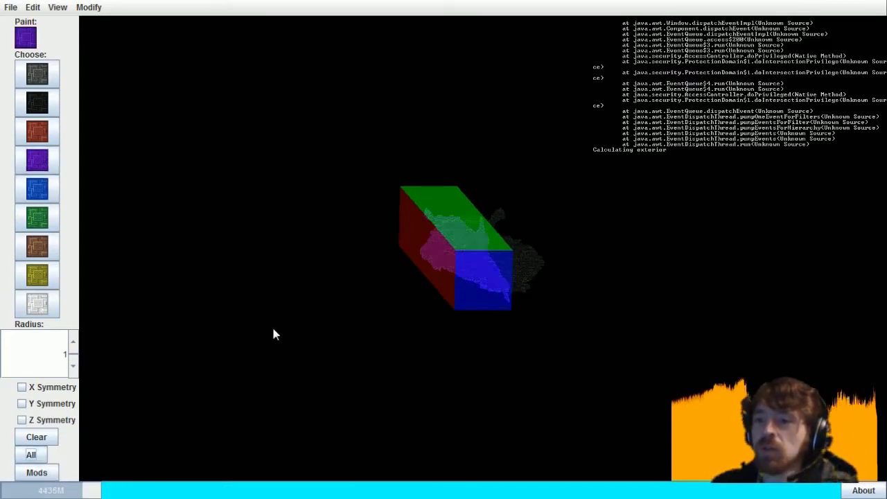
Shrink and shift the selection box to a narrow strip along the ship's centre line, covering the seam between purple and black
{"action": "scroll", "coordinate": [517, 300], "scroll_direction": "up", "scroll_amount": 8}
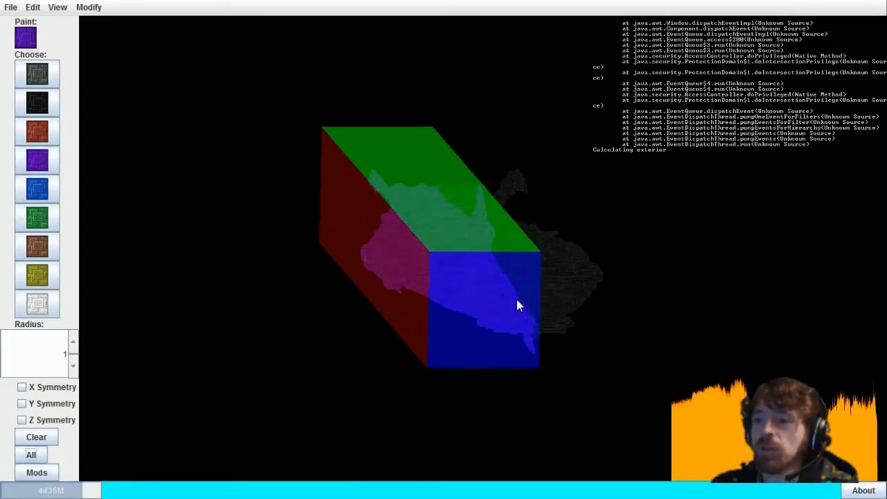
{"action": "left_click", "coordinate": [517, 300]}
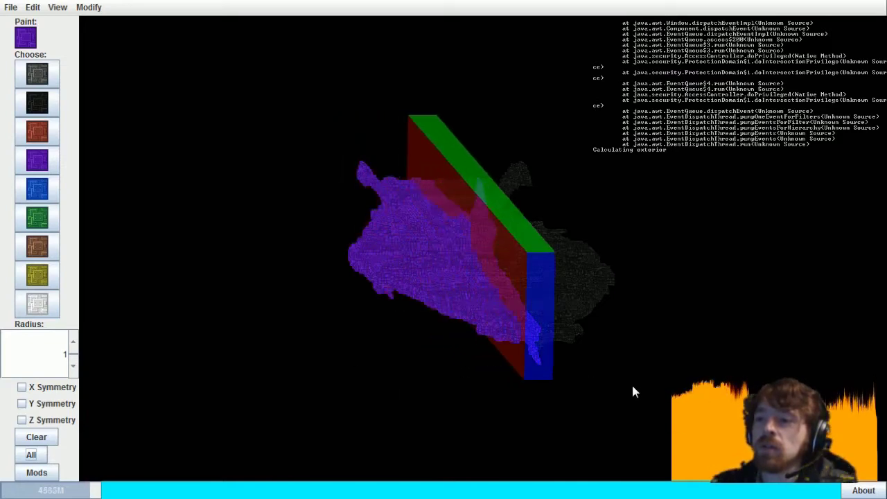
{"action": "left_click_drag", "start_coordinate": [624, 385], "coordinate": [637, 378]}
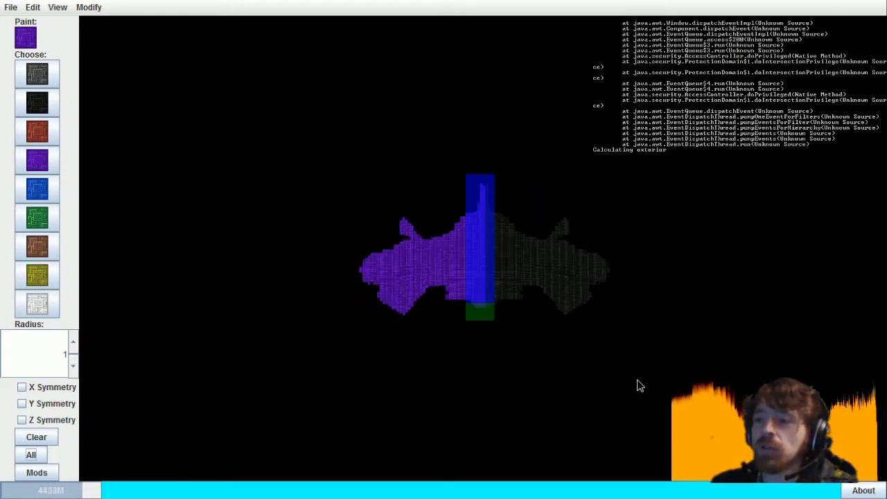
{"action": "scroll", "coordinate": [637, 380], "scroll_direction": "up", "scroll_amount": 6}
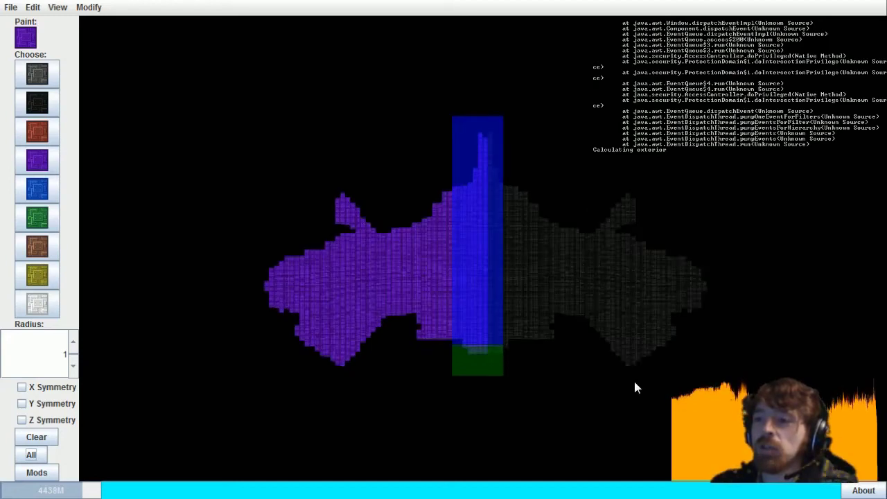
{"action": "scroll", "coordinate": [615, 388], "scroll_direction": "up", "scroll_amount": 3}
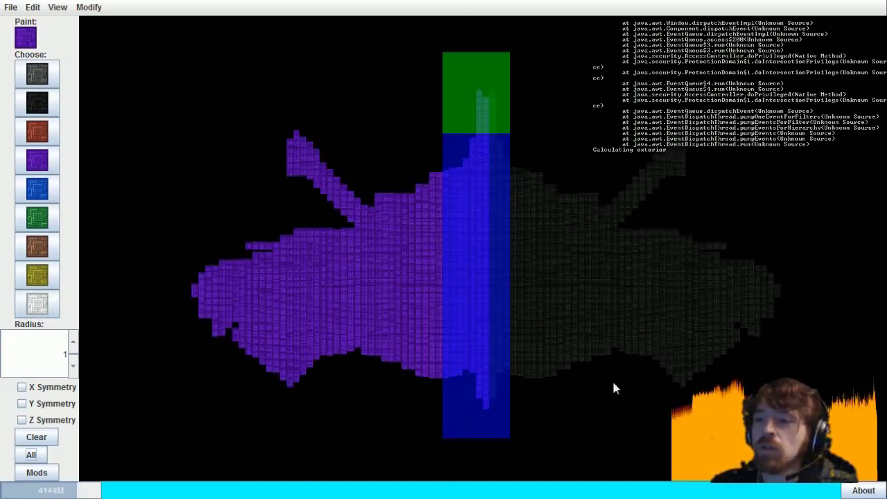
{"action": "key", "text": "Right"}
{"action": "key", "text": "Right"}
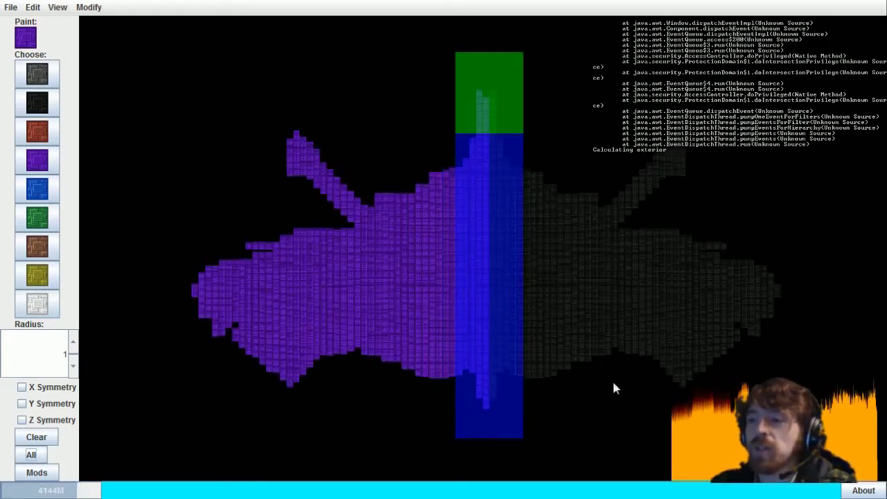
{"action": "key", "text": "shift+Left"}
{"action": "key", "text": "Right"}
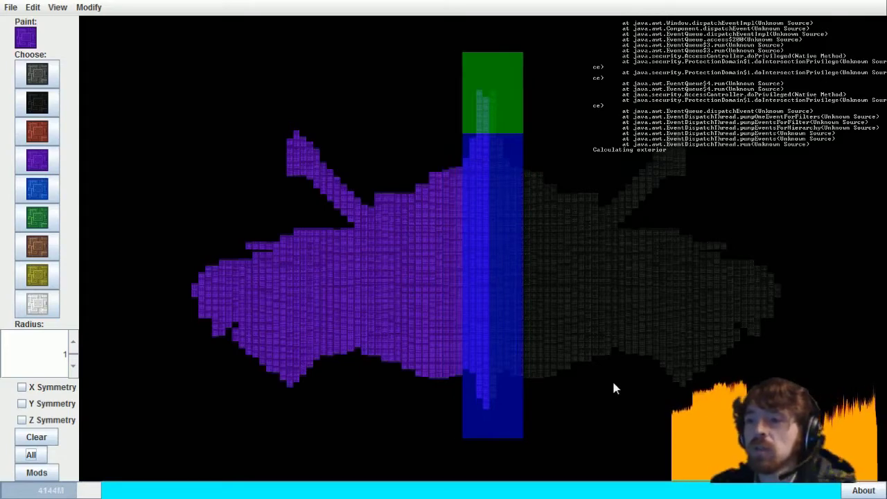
{"action": "key", "text": "shift+Left"}
{"action": "key", "text": "shift+Left"}
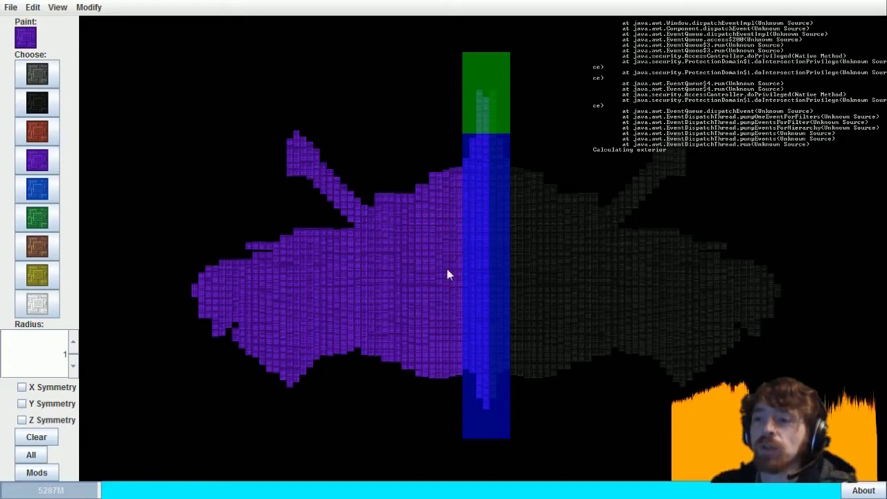
Blend the purple and black blocks within the selected centre strip and inspect the mixed seam from the front and sides
{"action": "scroll", "coordinate": [665, 310], "scroll_direction": "down", "scroll_amount": 5}
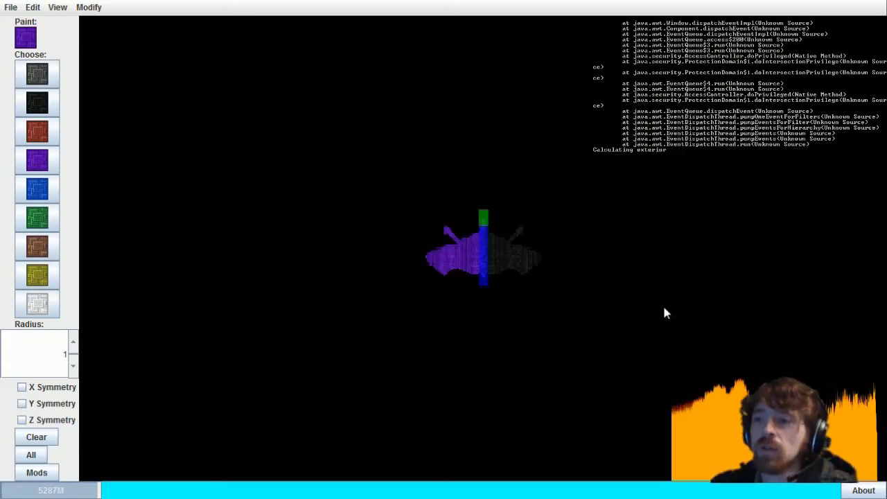
{"action": "scroll", "coordinate": [523, 307], "scroll_direction": "up", "scroll_amount": 10}
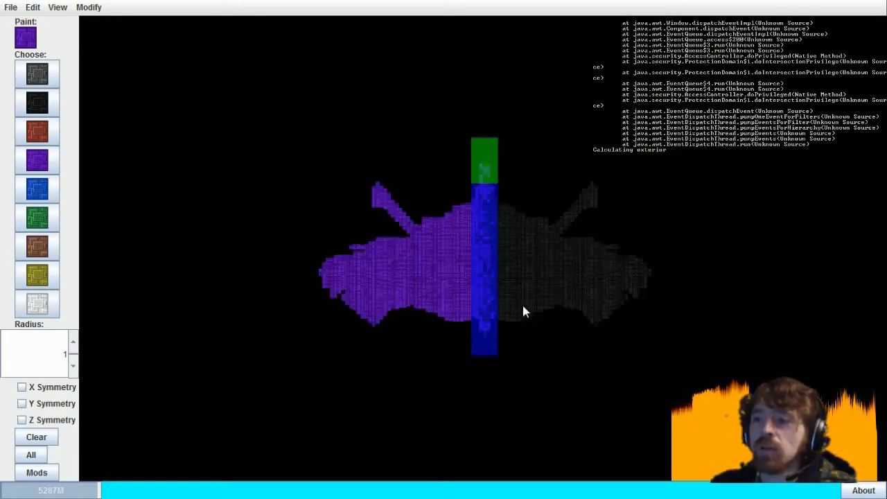
{"action": "scroll", "coordinate": [523, 312], "scroll_direction": "up", "scroll_amount": 2}
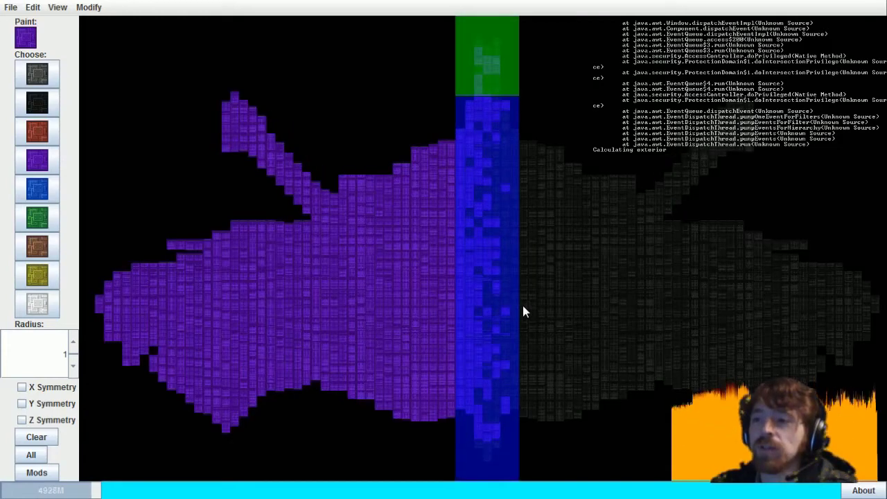
{"action": "scroll", "coordinate": [523, 312], "scroll_direction": "down", "scroll_amount": 4}
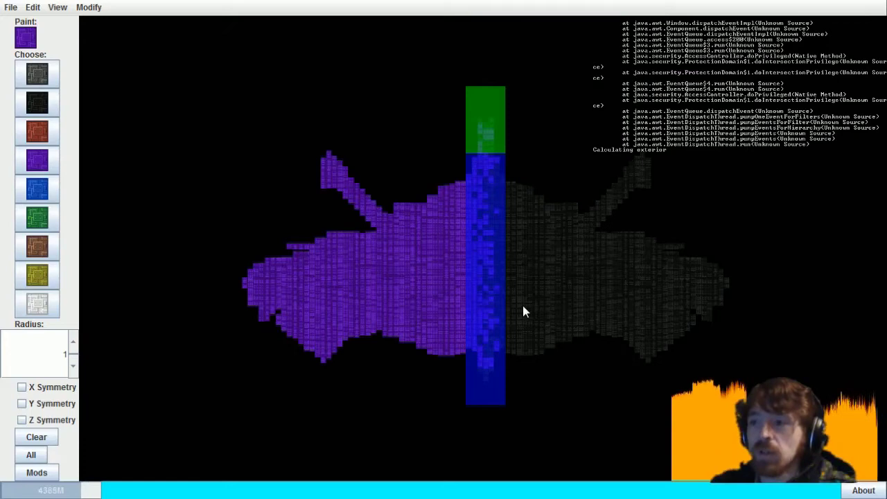
{"action": "left_click_drag", "start_coordinate": [523, 306], "coordinate": [450, 353]}
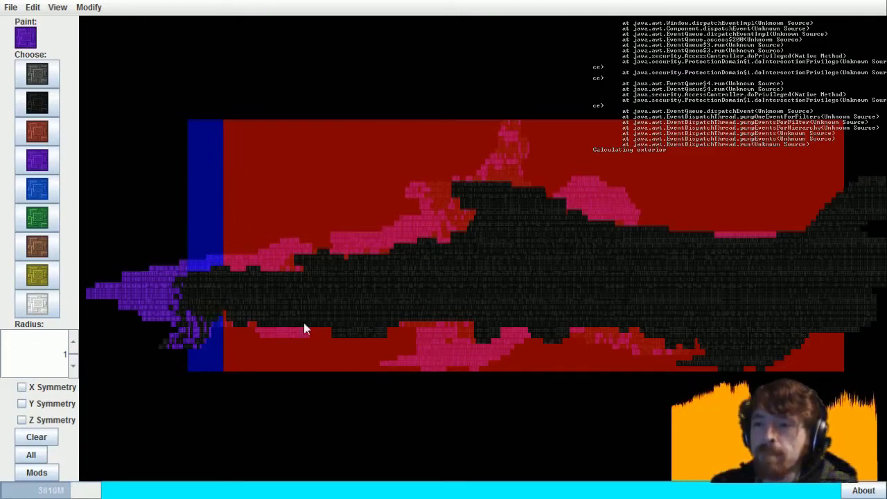
{"action": "left_click_drag", "start_coordinate": [304, 323], "coordinate": [417, 274]}
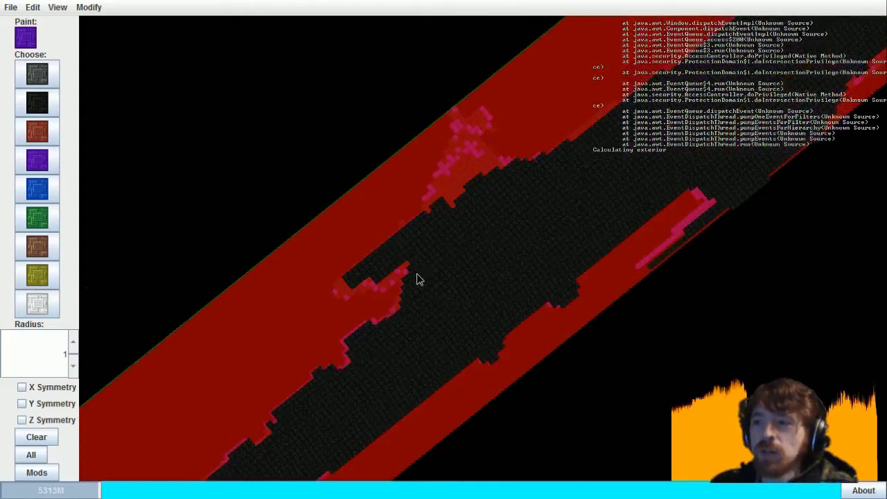
{"action": "middle_click_drag", "start_coordinate": [417, 279], "coordinate": [392, 268]}
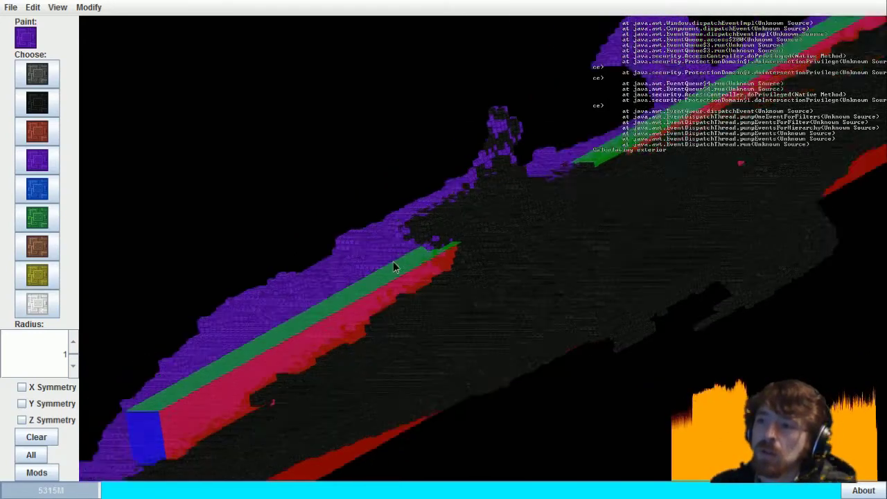
{"action": "left_click_drag", "start_coordinate": [393, 261], "coordinate": [387, 255]}
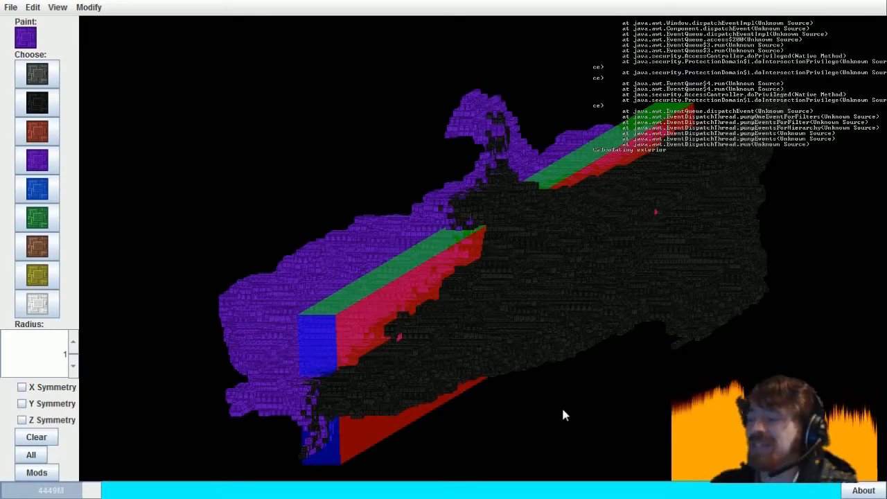
Examine the selected centre strip along the purple and black seam from several angles and distances
{"action": "left_click_drag", "start_coordinate": [563, 410], "coordinate": [540, 420]}
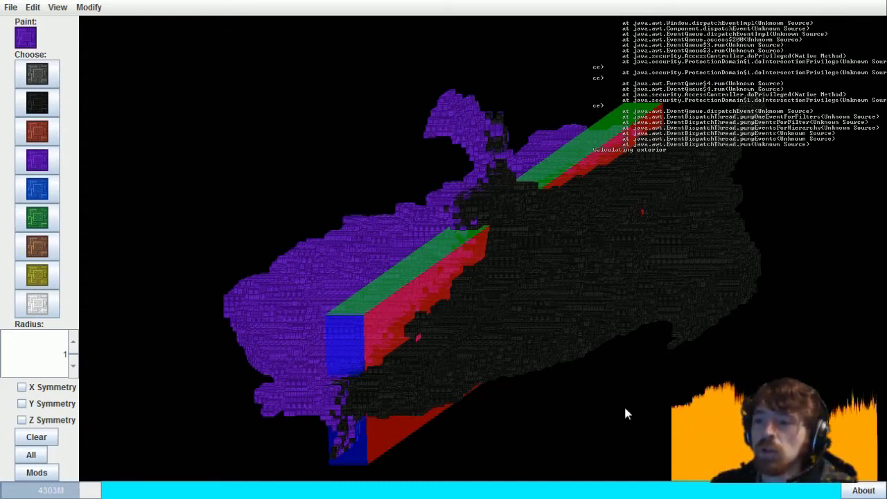
{"action": "scroll", "coordinate": [626, 414], "scroll_direction": "down", "scroll_amount": 5}
{"action": "scroll", "coordinate": [443, 338], "scroll_direction": "up", "scroll_amount": 5}
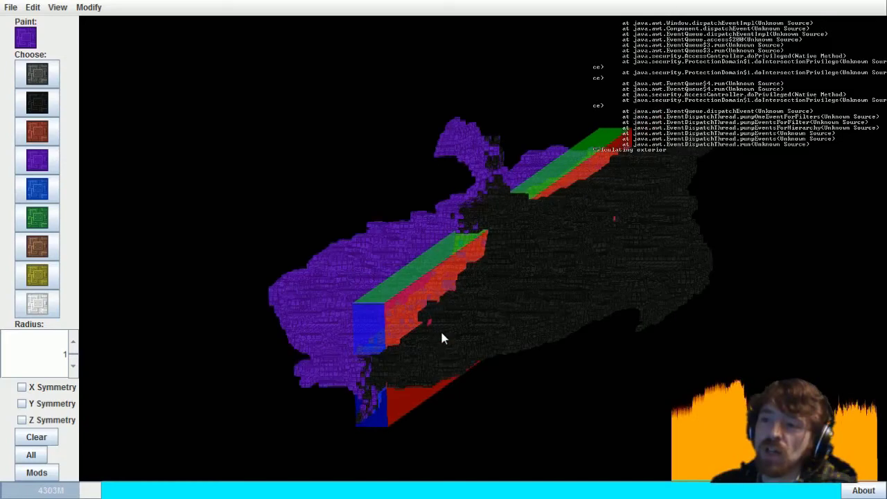
{"action": "scroll", "coordinate": [443, 338], "scroll_direction": "up", "scroll_amount": 2}
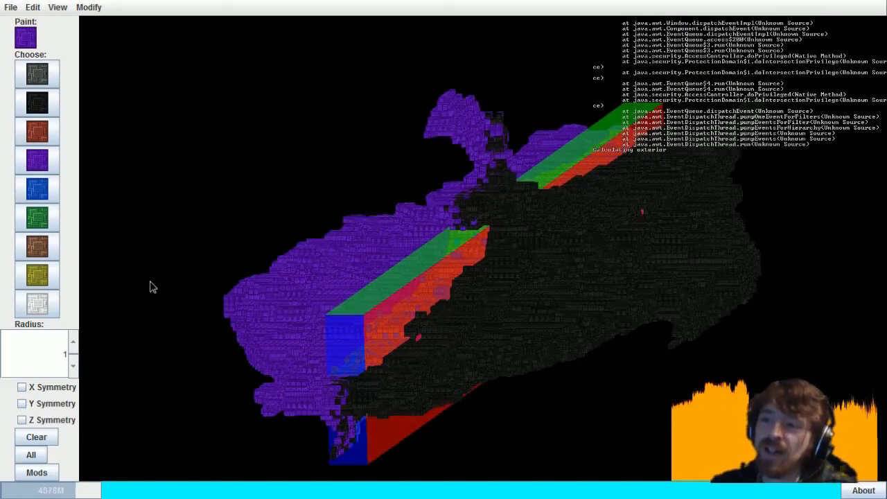
{"action": "mouse_move", "coordinate": [150, 282]}
{"action": "left_mouse_down"}
{"action": "mouse_move", "coordinate": [151, 257]}
{"action": "mouse_move", "coordinate": [147, 296]}
{"action": "mouse_move", "coordinate": [148, 286]}
{"action": "left_mouse_up"}
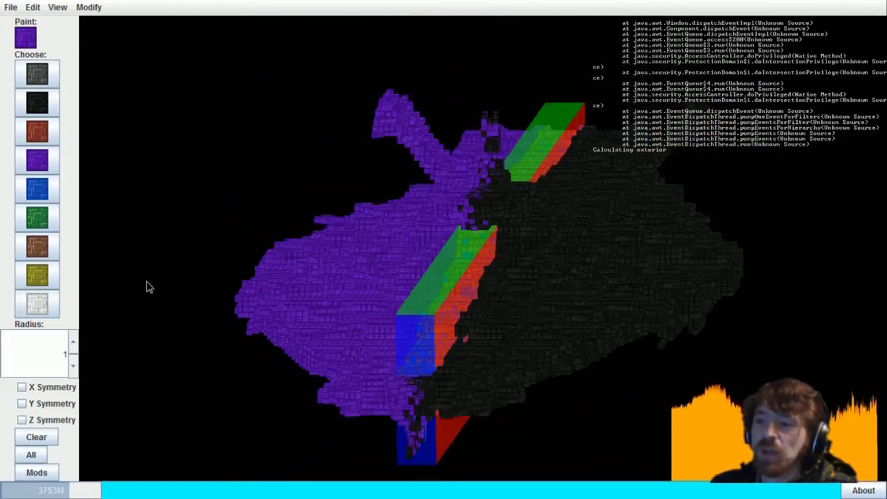
{"action": "left_click", "coordinate": [87, 8]}
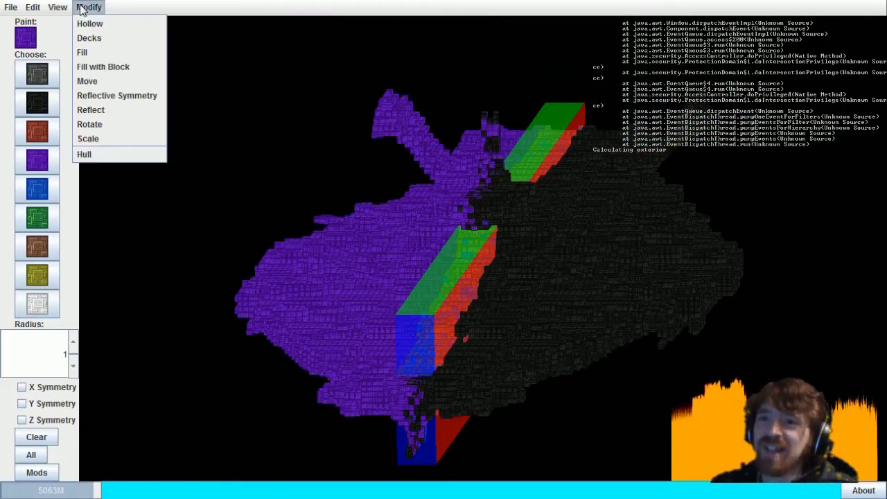
{"action": "left_click", "coordinate": [82, 8]}
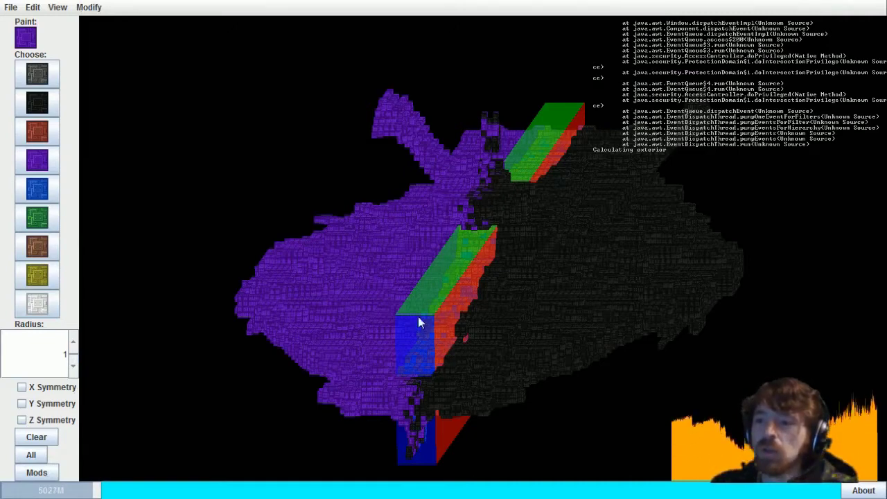
{"action": "scroll", "coordinate": [789, 208], "scroll_direction": "down", "scroll_amount": 5}
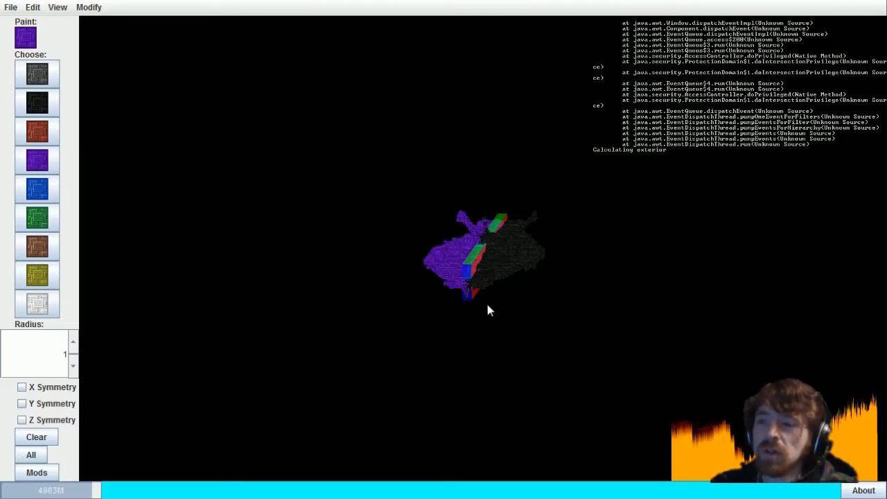
{"action": "scroll", "coordinate": [488, 306], "scroll_direction": "up", "scroll_amount": 5}
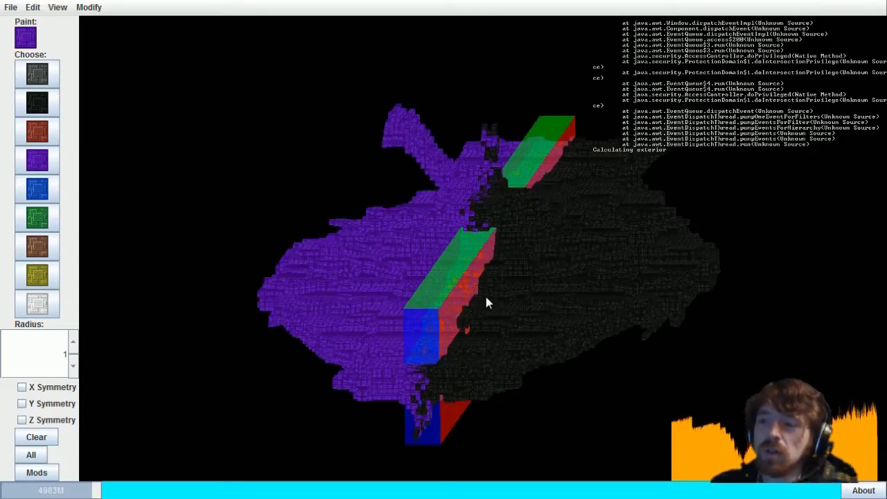
{"action": "scroll", "coordinate": [486, 303], "scroll_direction": "up", "scroll_amount": 3}
{"action": "scroll", "coordinate": [487, 303], "scroll_direction": "down", "scroll_amount": 5}
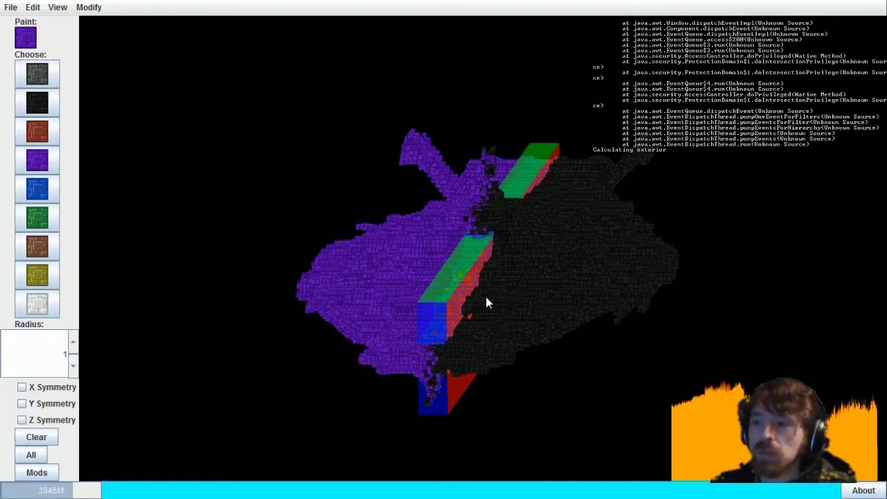
Try moving the selection box upward from the centre seam to the height of the ship's tower
{"action": "key", "text": "Up"}
{"action": "key", "text": "Up"}
{"action": "key", "text": "Up"}
{"action": "key", "text": "Up"}
{"action": "key", "text": "Up"}
{"action": "key", "text": "Up"}
{"action": "key", "text": "Up"}
{"action": "key", "text": "Up"}
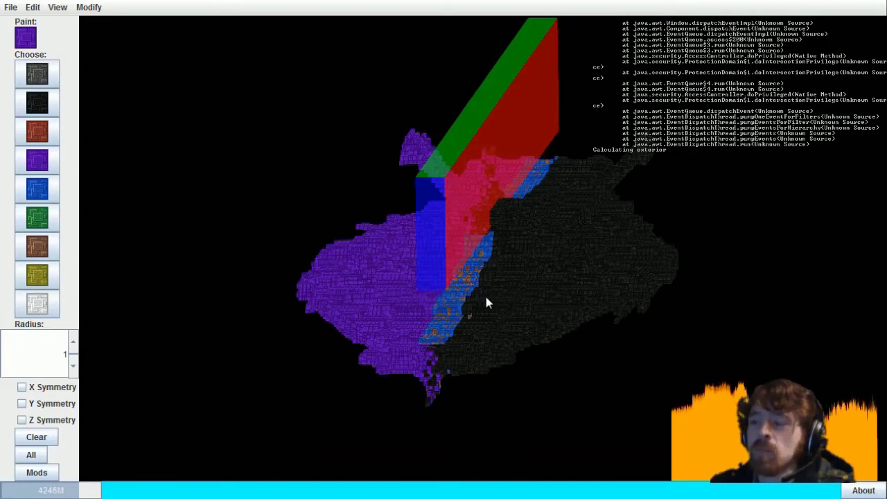
Try widening the raised selection box across the superstructure, checking its coverage from both sides
{"action": "scroll", "coordinate": [486, 303], "scroll_direction": "up", "scroll_amount": 3}
{"action": "left_click_drag", "start_coordinate": [520, 286], "coordinate": [522, 280]}
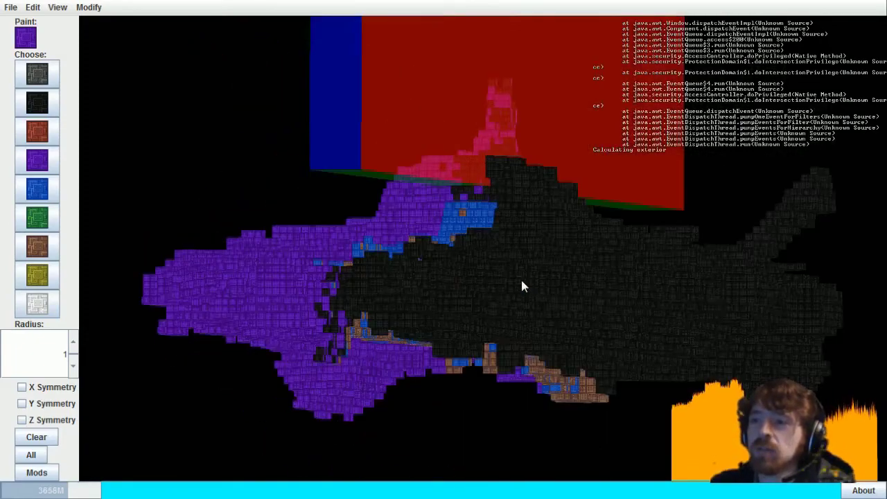
{"action": "key", "text": "shift+Left"}
{"action": "key", "text": "shift+Right"}
{"action": "key", "text": "shift+Right"}
{"action": "key", "text": "shift+Right"}
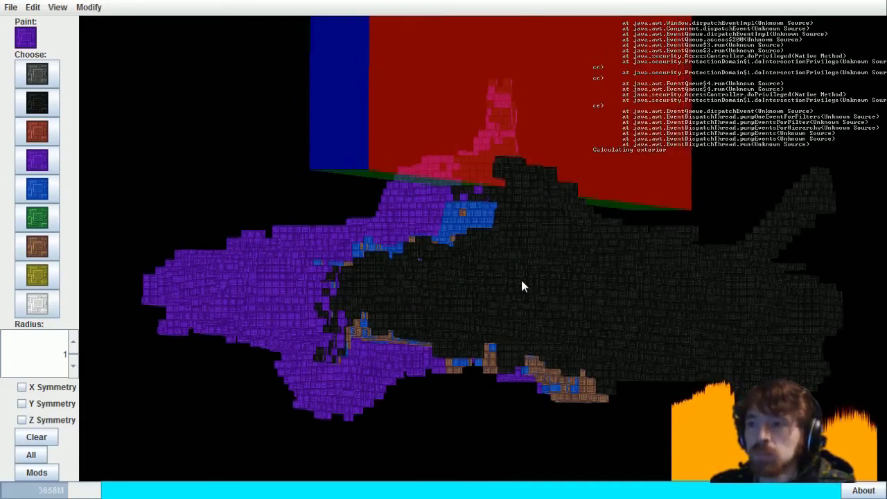
{"action": "key", "text": "shift+Right"}
{"action": "key", "text": "shift+Right"}
{"action": "key", "text": "shift+Right"}
{"action": "key", "text": "shift+Right"}
{"action": "key", "text": "shift+Right"}
{"action": "key", "text": "shift+Right"}
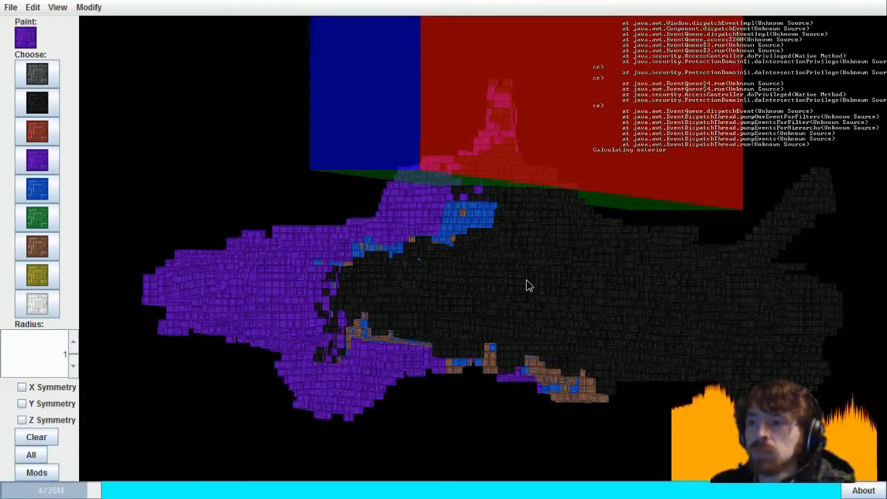
{"action": "left_click_drag", "start_coordinate": [526, 280], "coordinate": [511, 283]}
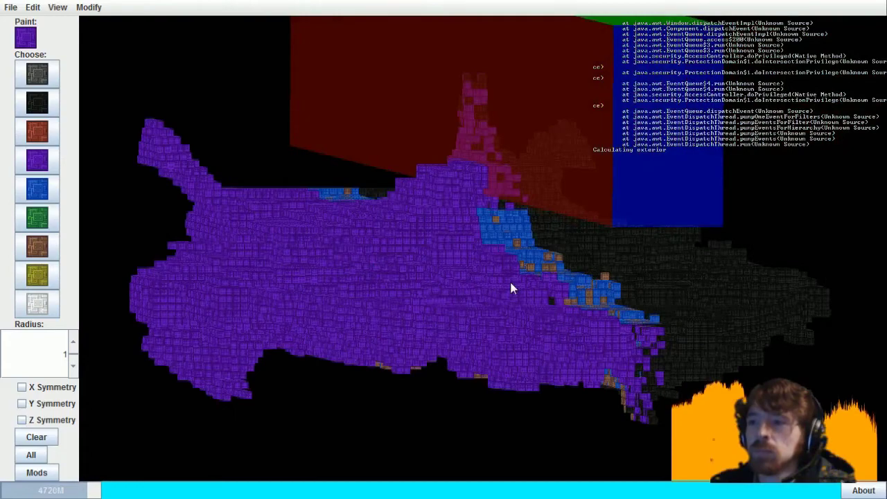
{"action": "mouse_move", "coordinate": [510, 283]}
{"action": "left_mouse_down"}
{"action": "mouse_move", "coordinate": [507, 289]}
{"action": "mouse_move", "coordinate": [521, 281]}
{"action": "left_mouse_up"}
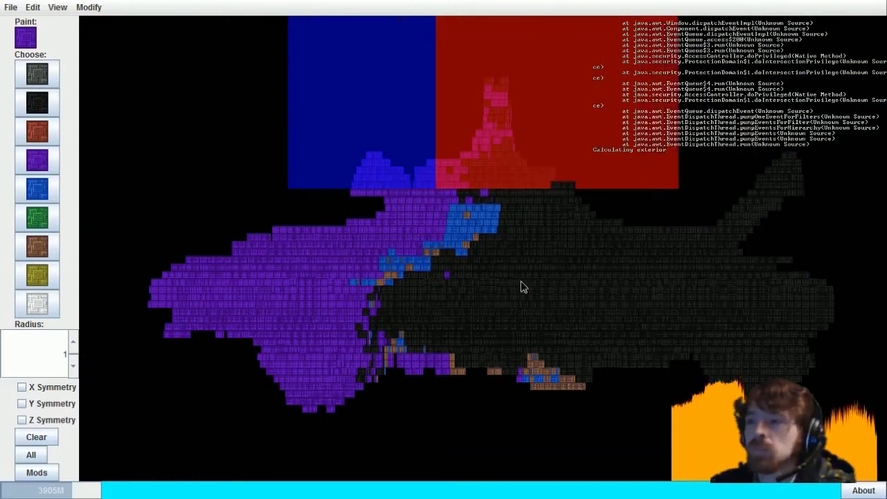
{"action": "left_click", "coordinate": [520, 281]}
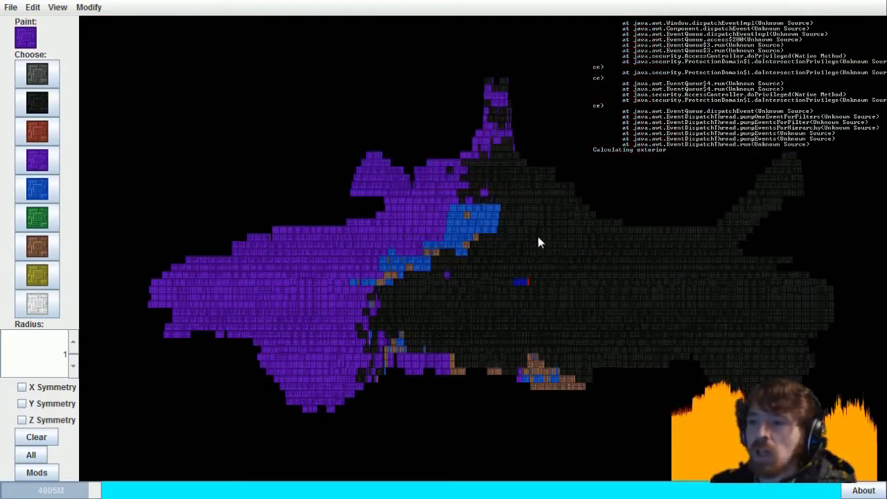
Set a new selection box around the tower and widen it to enclose the whole superstructure above the deck
{"action": "scroll", "coordinate": [536, 244], "scroll_direction": "up", "scroll_amount": 5}
{"action": "left_click_drag", "start_coordinate": [536, 243], "coordinate": [538, 241]}
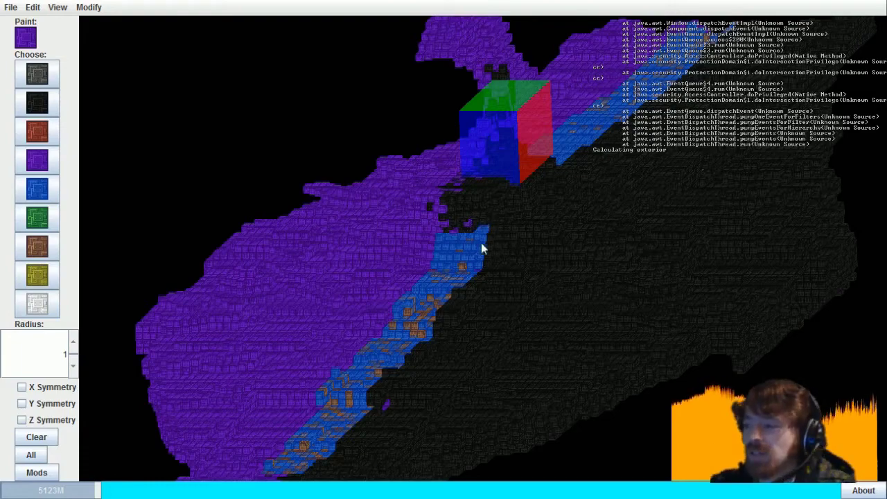
{"action": "left_click_drag", "start_coordinate": [445, 247], "coordinate": [409, 239]}
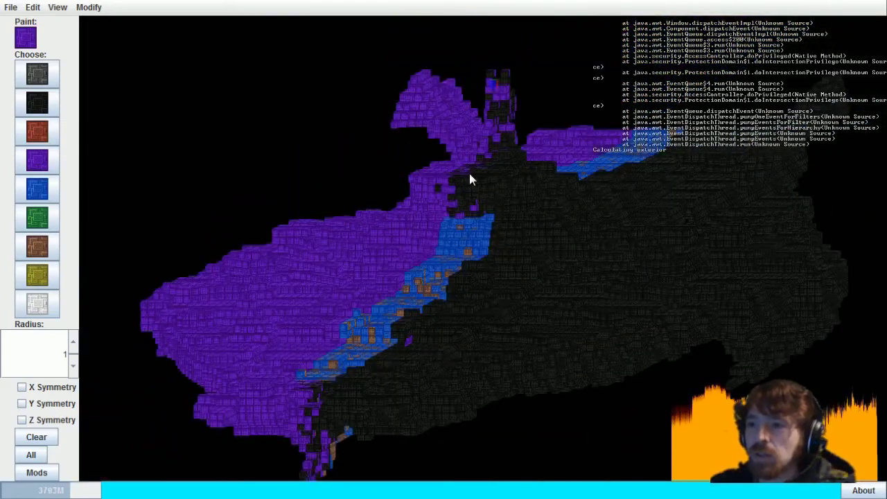
{"action": "scroll", "coordinate": [469, 174], "scroll_direction": "up", "scroll_amount": 5}
{"action": "scroll", "coordinate": [469, 173], "scroll_direction": "down", "scroll_amount": 2}
{"action": "scroll", "coordinate": [470, 173], "scroll_direction": "down", "scroll_amount": 3}
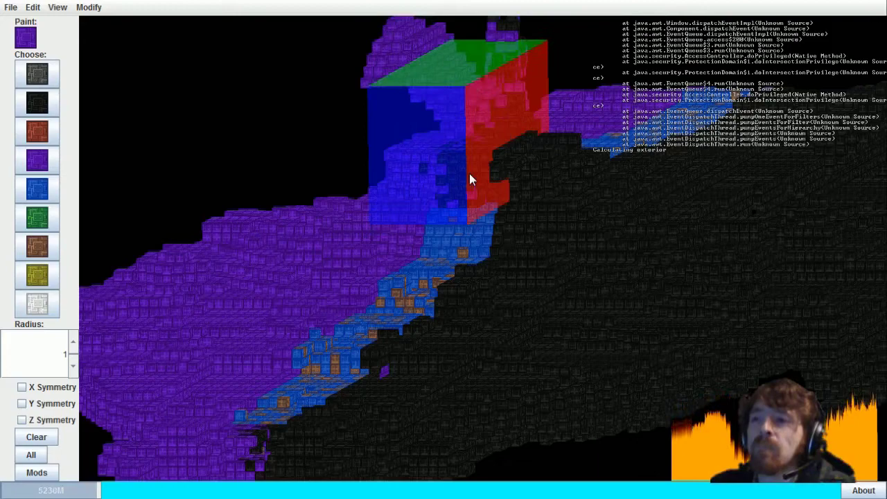
{"action": "mouse_move", "coordinate": [556, 242]}
{"action": "left_mouse_down"}
{"action": "mouse_move", "coordinate": [549, 247]}
{"action": "mouse_move", "coordinate": [556, 242]}
{"action": "left_mouse_up"}
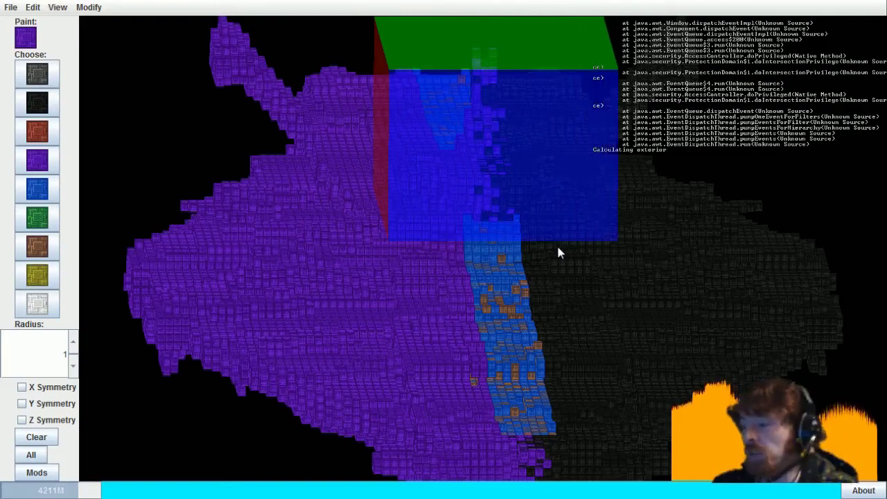
{"action": "left_click_drag", "start_coordinate": [564, 256], "coordinate": [551, 255]}
{"action": "right_click_drag", "start_coordinate": [551, 256], "coordinate": [519, 251]}
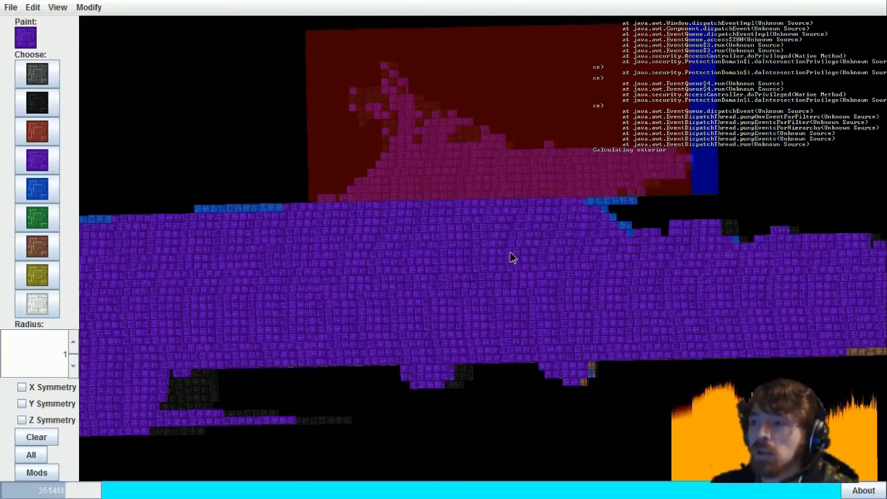
{"action": "left_click_drag", "start_coordinate": [510, 252], "coordinate": [458, 253]}
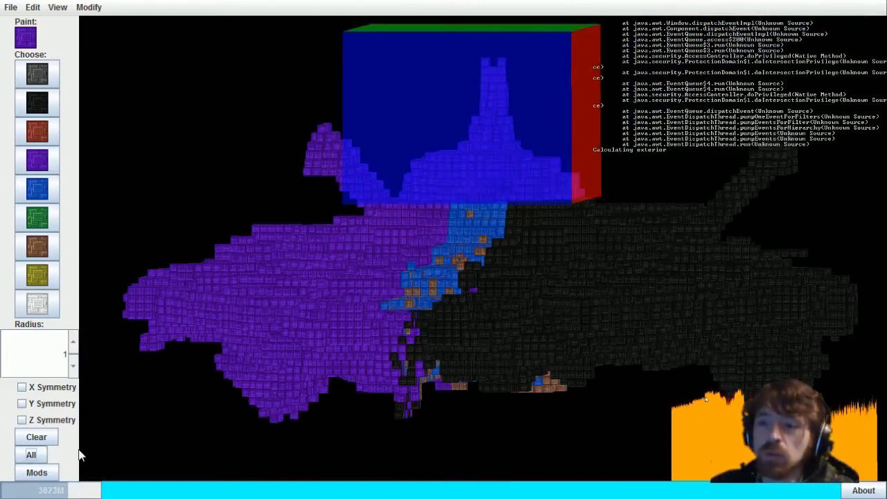
Paint all blocks of the selected superstructure with green hull
{"action": "left_click", "coordinate": [37, 218]}
{"action": "left_click", "coordinate": [31, 454]}
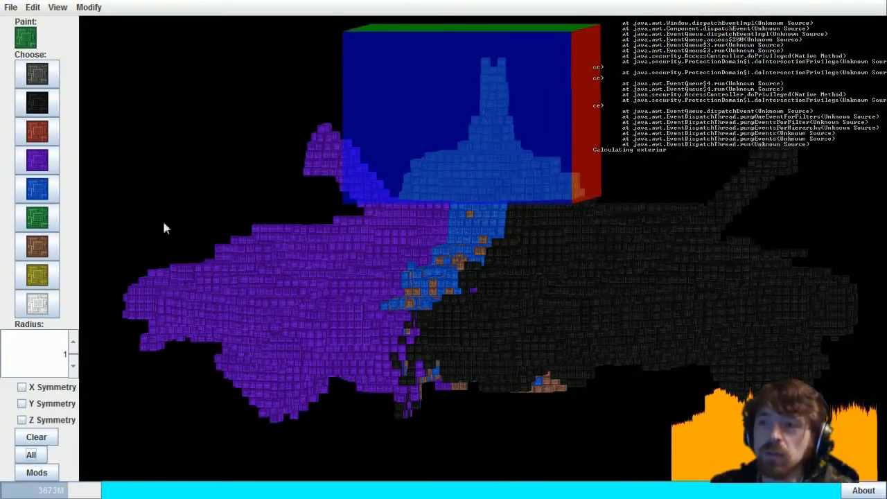
{"action": "left_click_drag", "start_coordinate": [286, 170], "coordinate": [340, 174]}
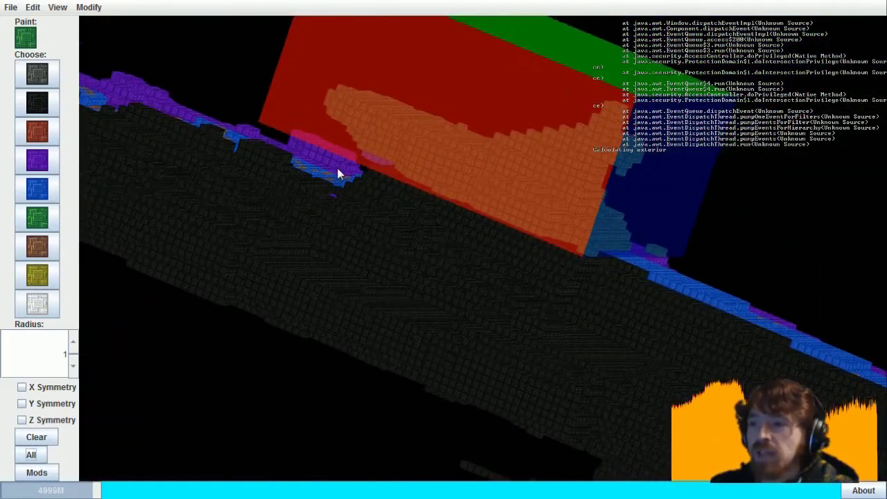
Paint one block on the purple deck beside the superstructure green and clear the selection
{"action": "key", "text": "Up"}
{"action": "key", "text": "Up"}
{"action": "key", "text": "Down"}
{"action": "key", "text": "Down"}
{"action": "key", "text": "Down"}
{"action": "left_click", "coordinate": [338, 168]}
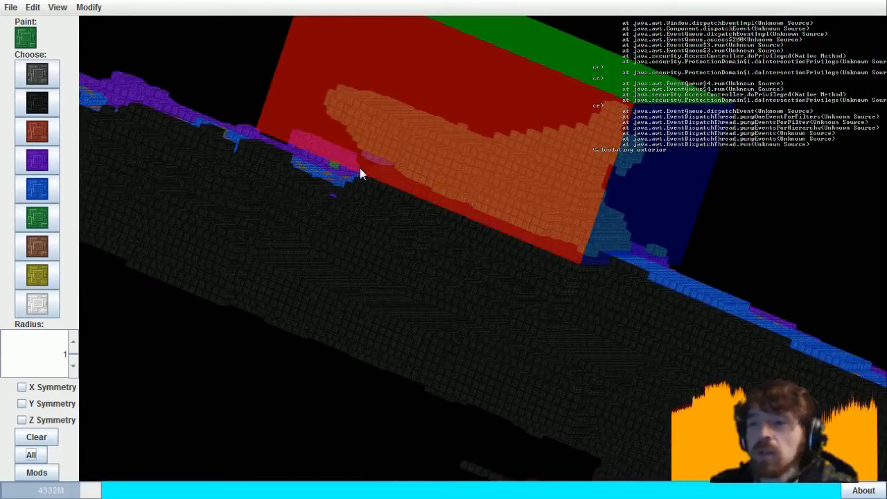
{"action": "left_click", "coordinate": [33, 7]}
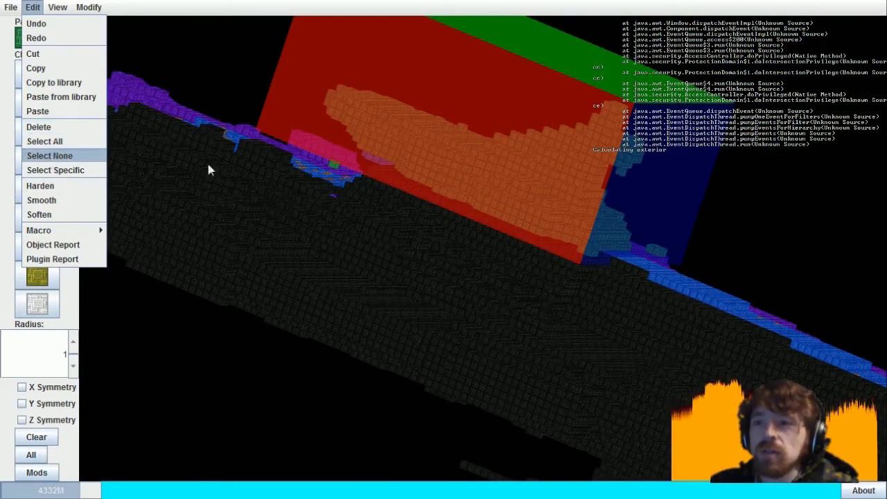
Inspect the green superstructure and the blue and brown centre seam from the side and the stern
{"action": "scroll", "coordinate": [587, 260], "scroll_direction": "down", "scroll_amount": 3}
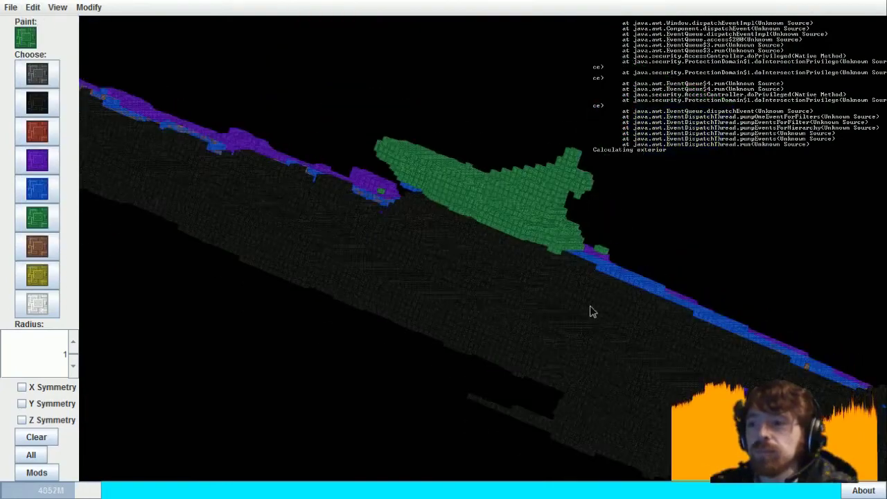
{"action": "left_click_drag", "start_coordinate": [591, 306], "coordinate": [637, 314]}
{"action": "scroll", "coordinate": [734, 375], "scroll_direction": "up", "scroll_amount": 1}
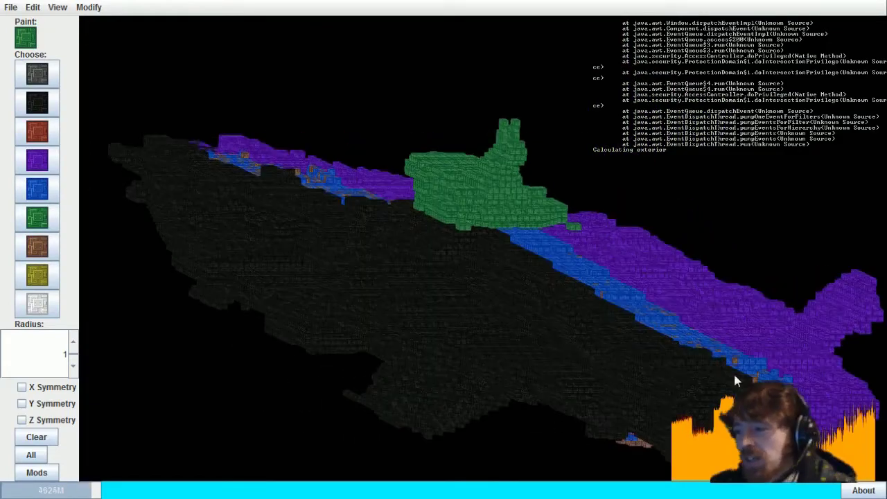
{"action": "left_click_drag", "start_coordinate": [735, 376], "coordinate": [663, 407]}
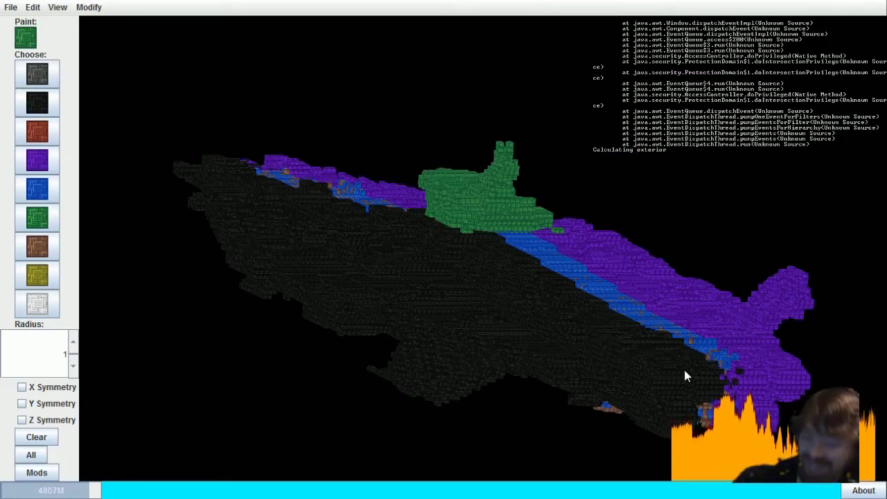
{"action": "left_click_drag", "start_coordinate": [685, 370], "coordinate": [694, 372]}
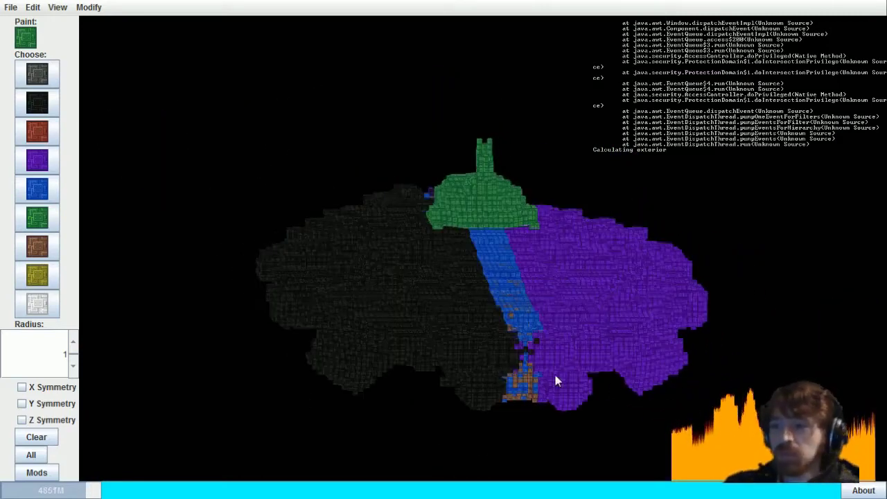
{"action": "scroll", "coordinate": [563, 377], "scroll_direction": "up", "scroll_amount": 2}
{"action": "left_click_drag", "start_coordinate": [568, 375], "coordinate": [568, 376]}
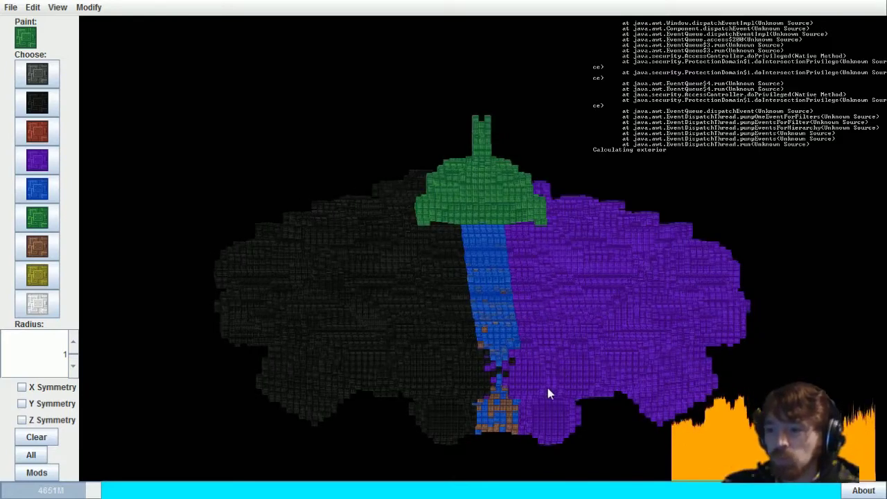
Select a thin band across the lower stern seam and paint a single purple block just below it green
{"action": "left_click", "coordinate": [414, 357]}
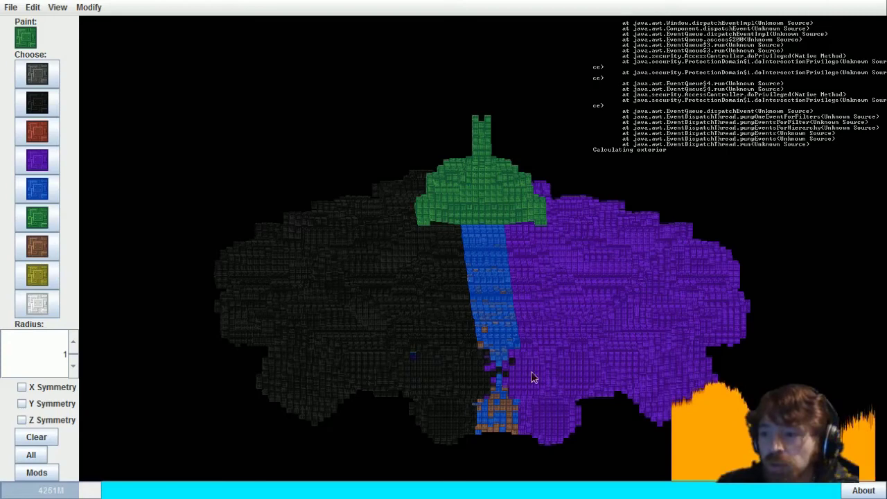
{"action": "left_click", "coordinate": [591, 377]}
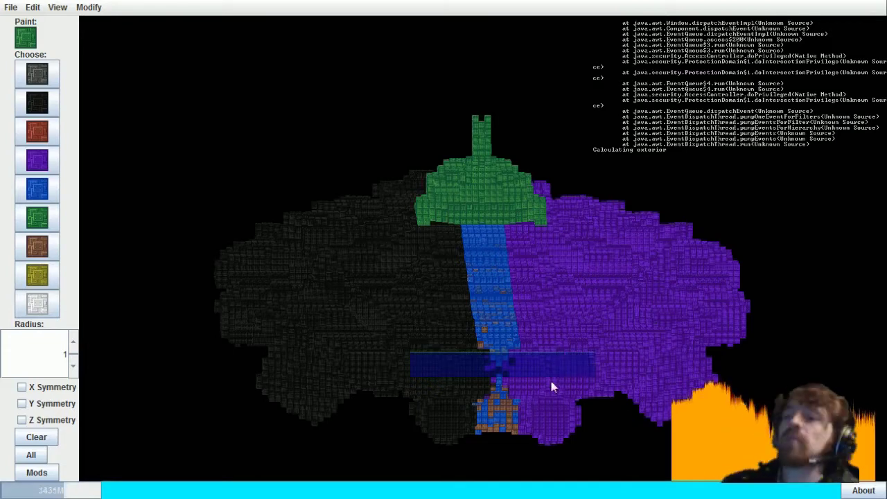
{"action": "left_click_drag", "start_coordinate": [539, 388], "coordinate": [581, 333]}
{"action": "left_click", "coordinate": [507, 388]}
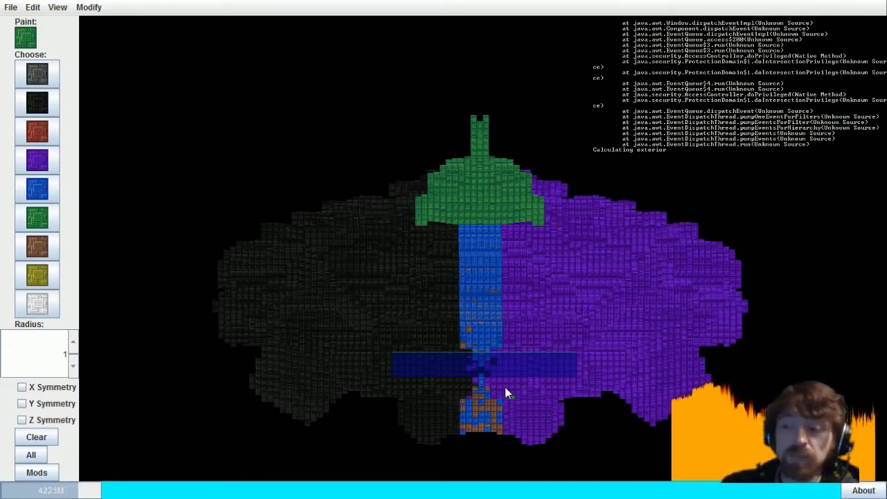
Save the painted ship under the name hero-class-301-split
{"action": "left_click", "coordinate": [11, 6]}
{"action": "mouse_move", "coordinate": [35, 68]}
{"action": "left_click", "coordinate": [100, 68]}
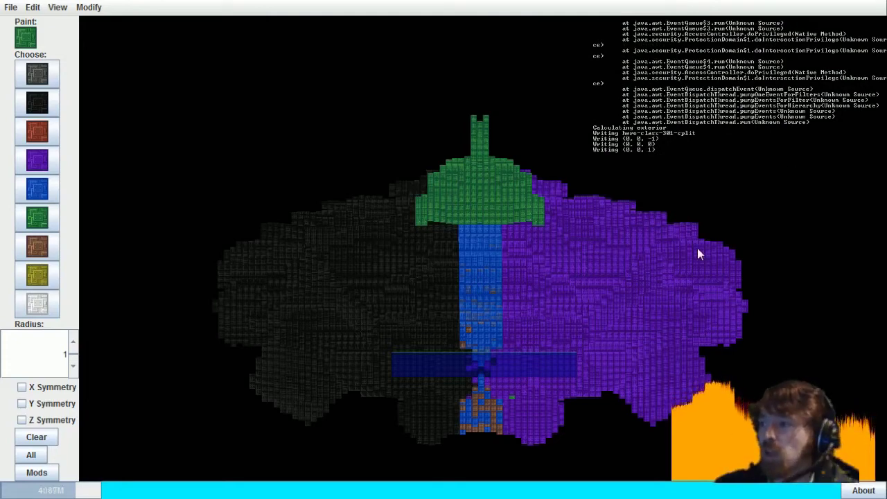
Start importing an OBJ model
{"action": "left_click", "coordinate": [11, 8]}
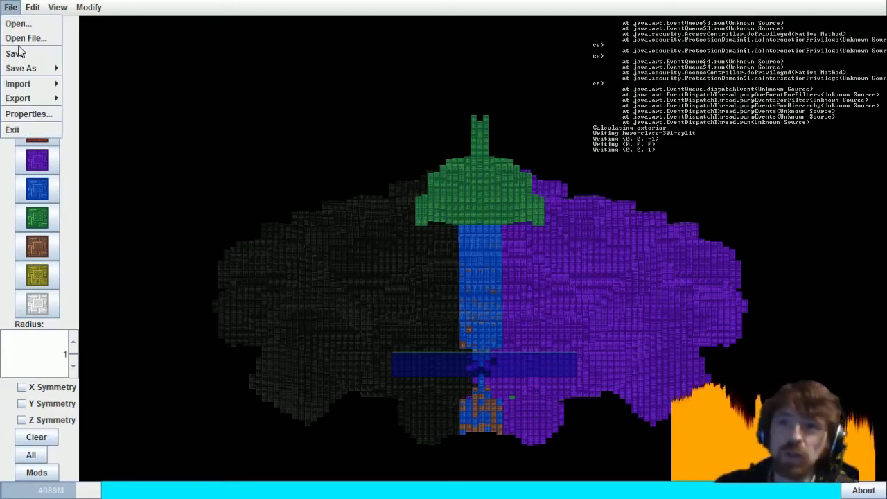
{"action": "mouse_move", "coordinate": [21, 84]}
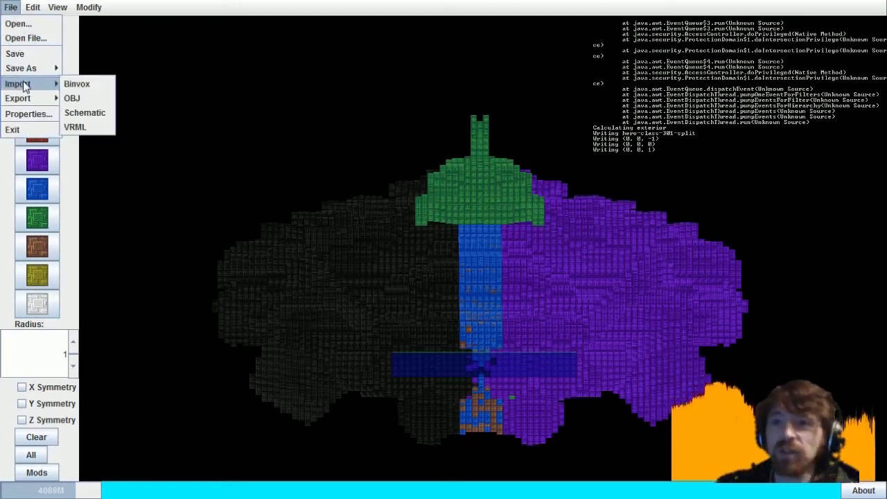
{"action": "left_click", "coordinate": [75, 98]}
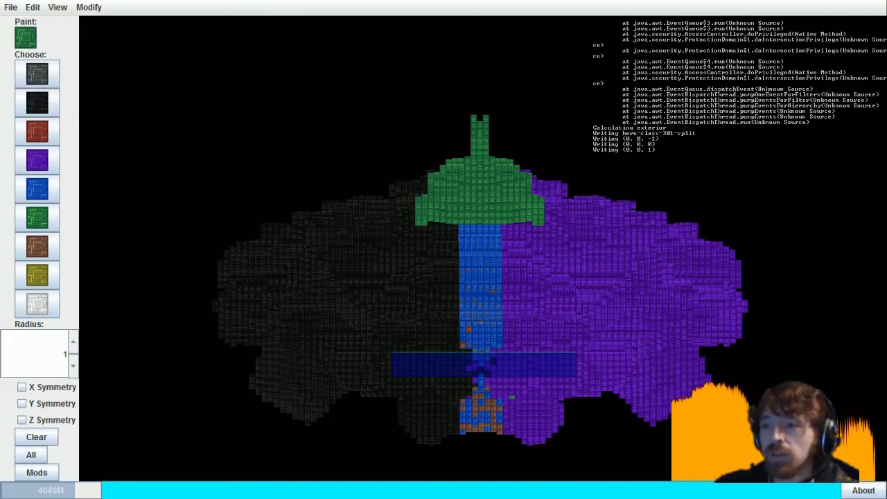